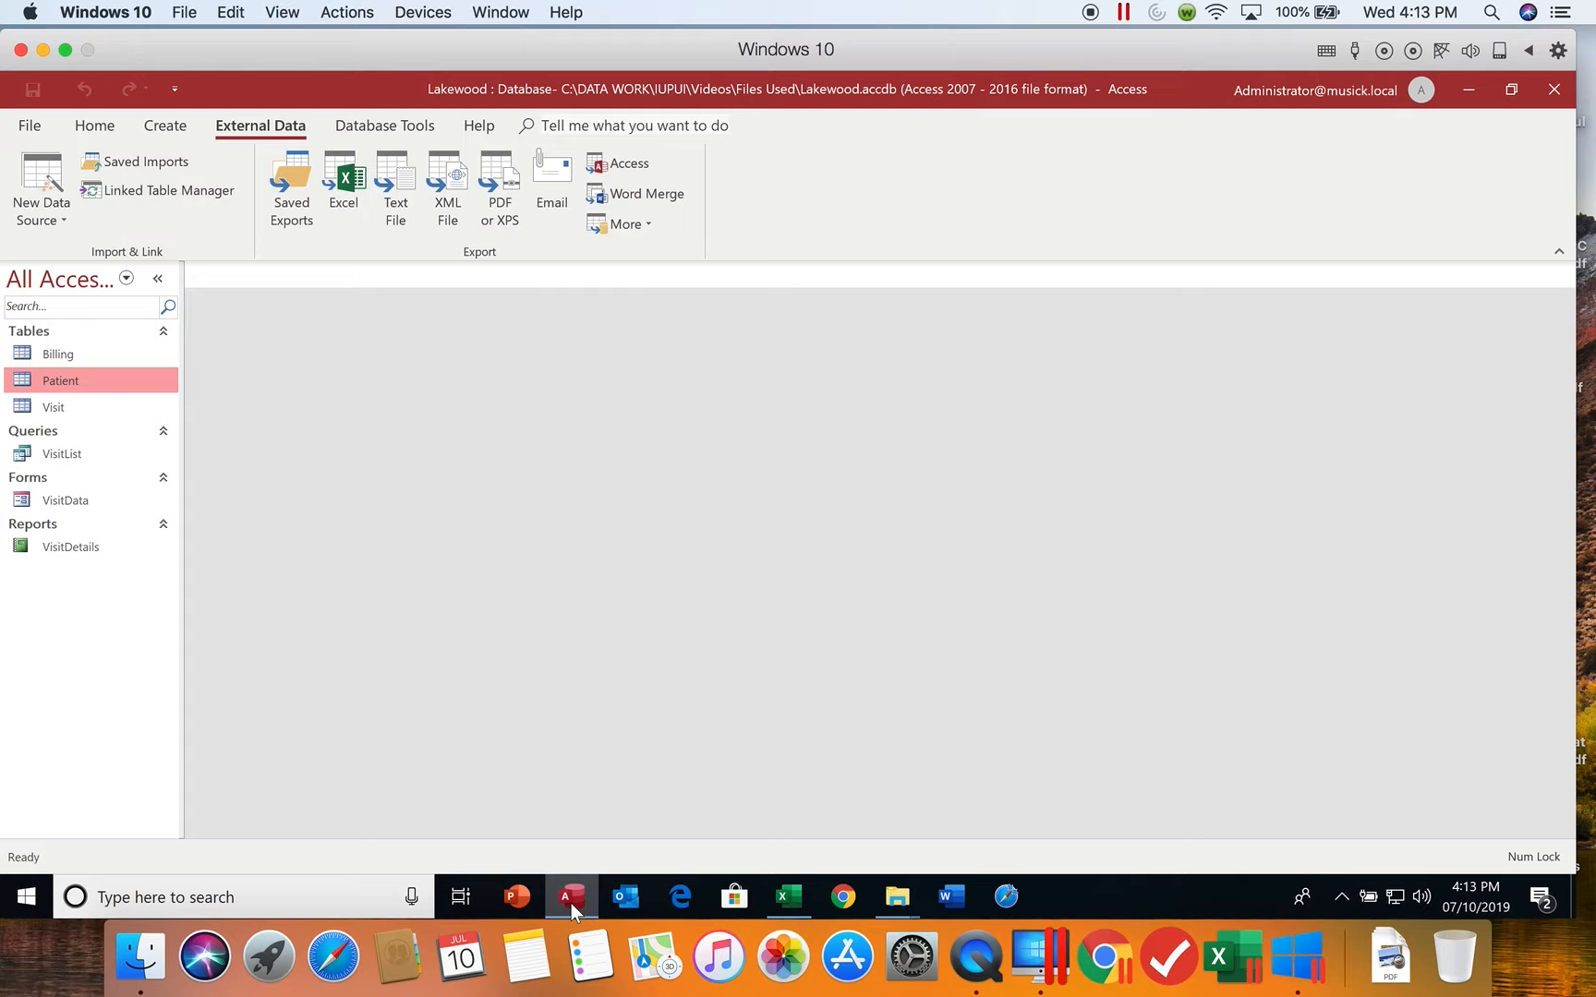
Step: Open the database's Relationships window and add the Patient and Visit tables to the layout
click(400, 128)
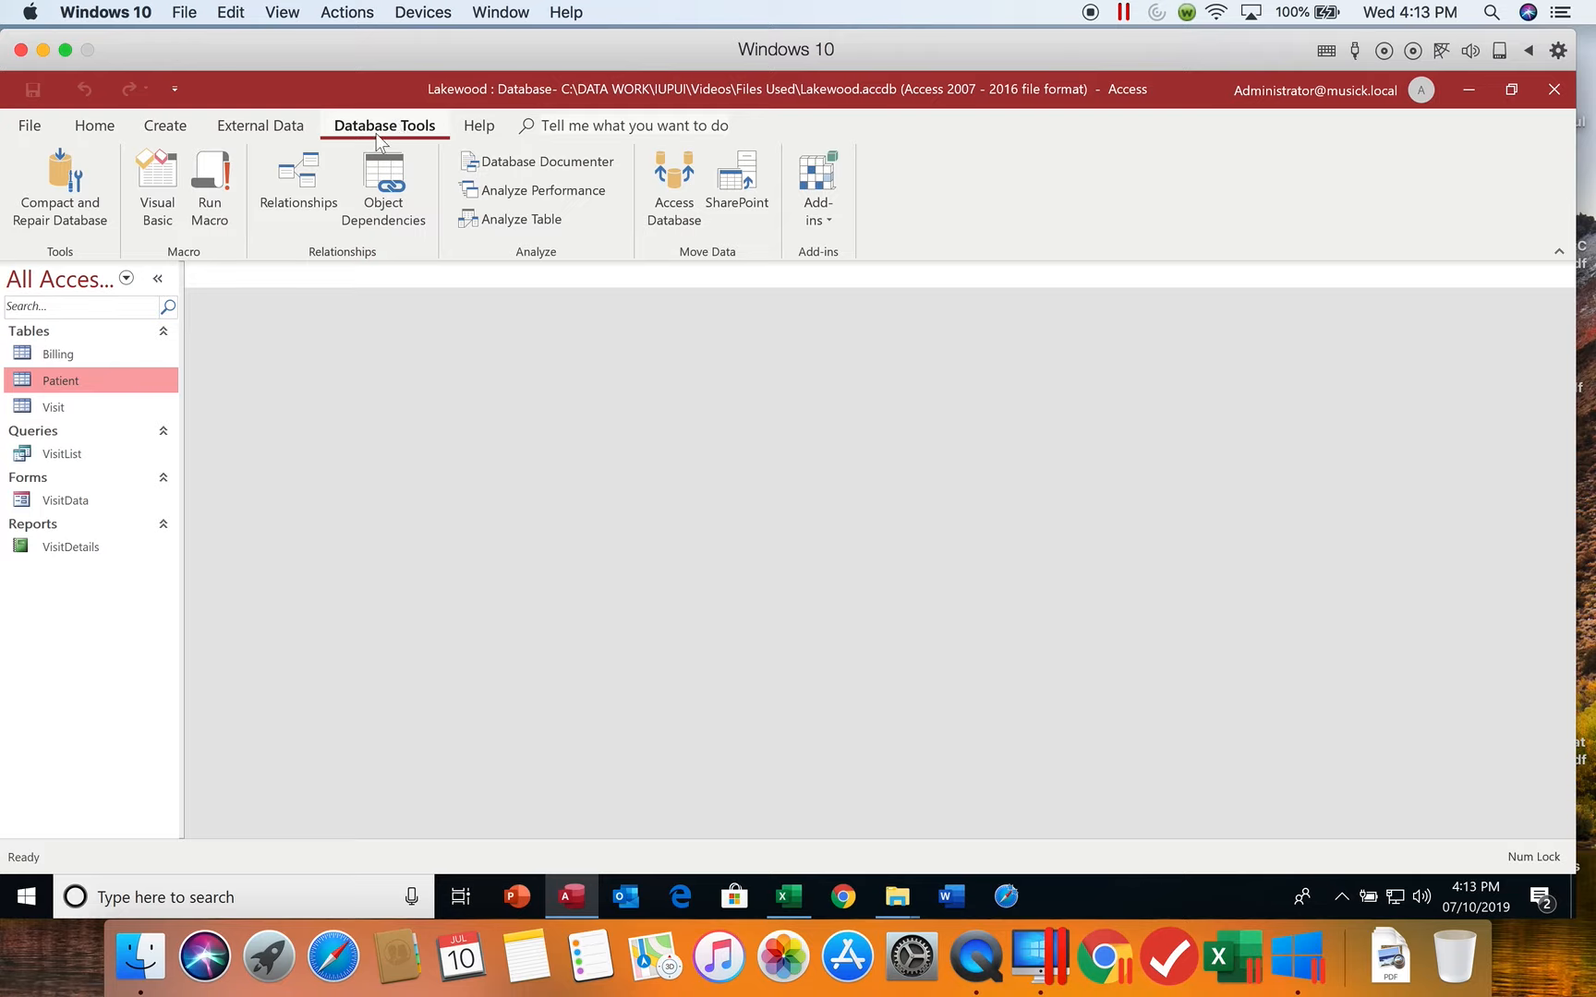
click(304, 211)
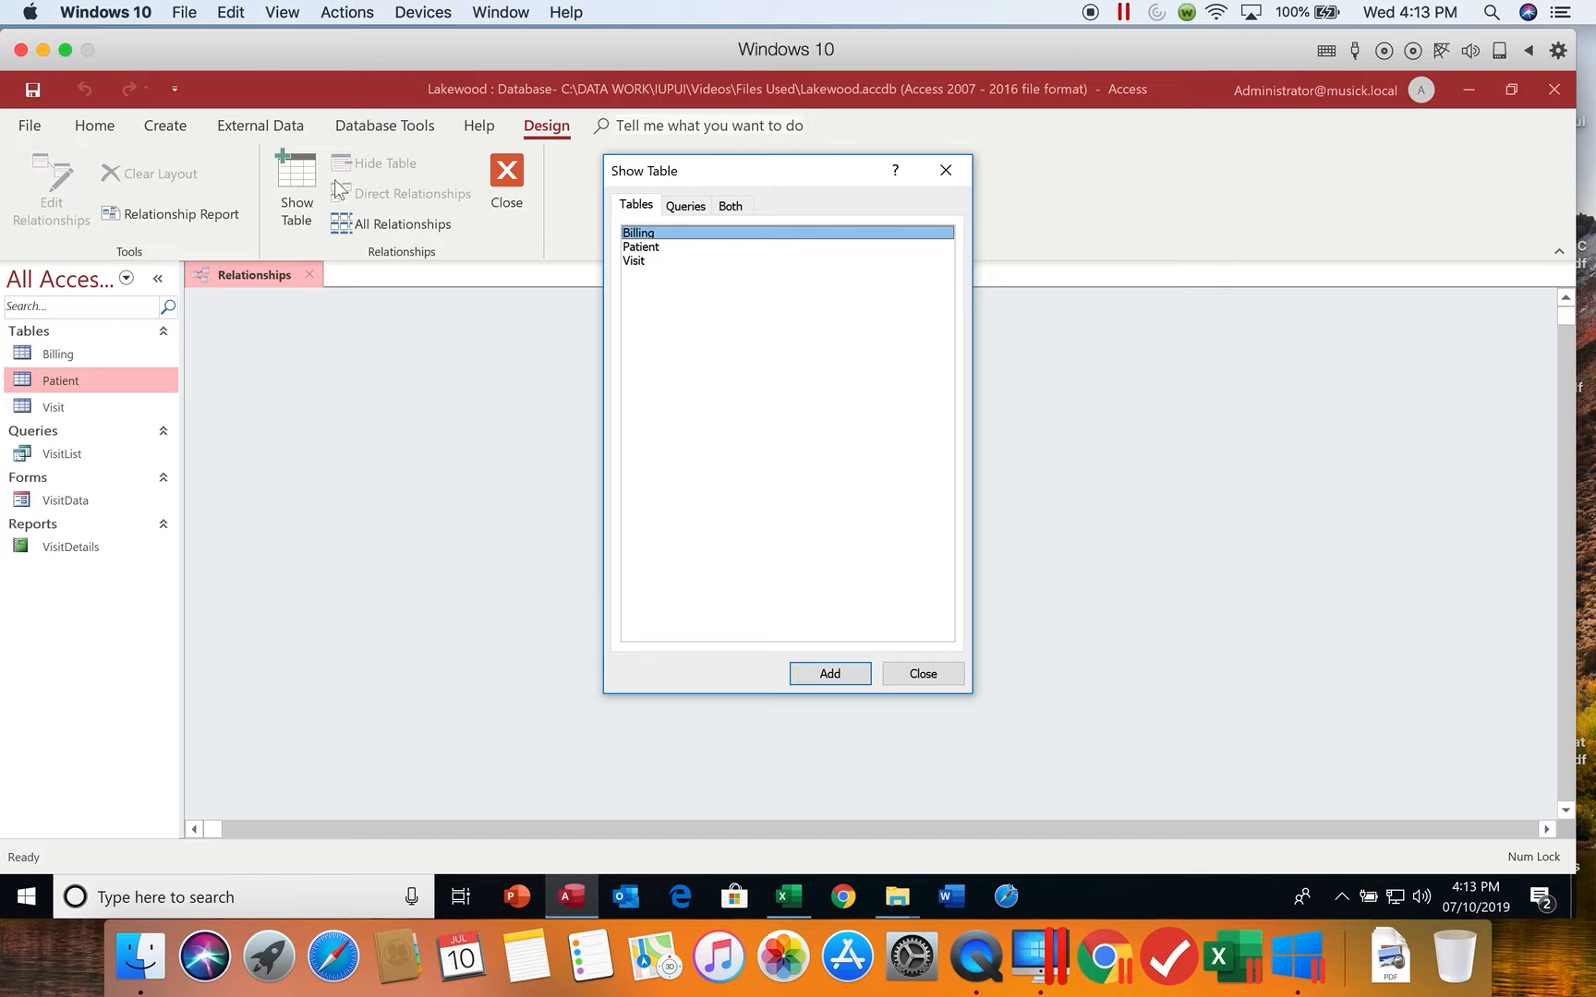
click(635, 249)
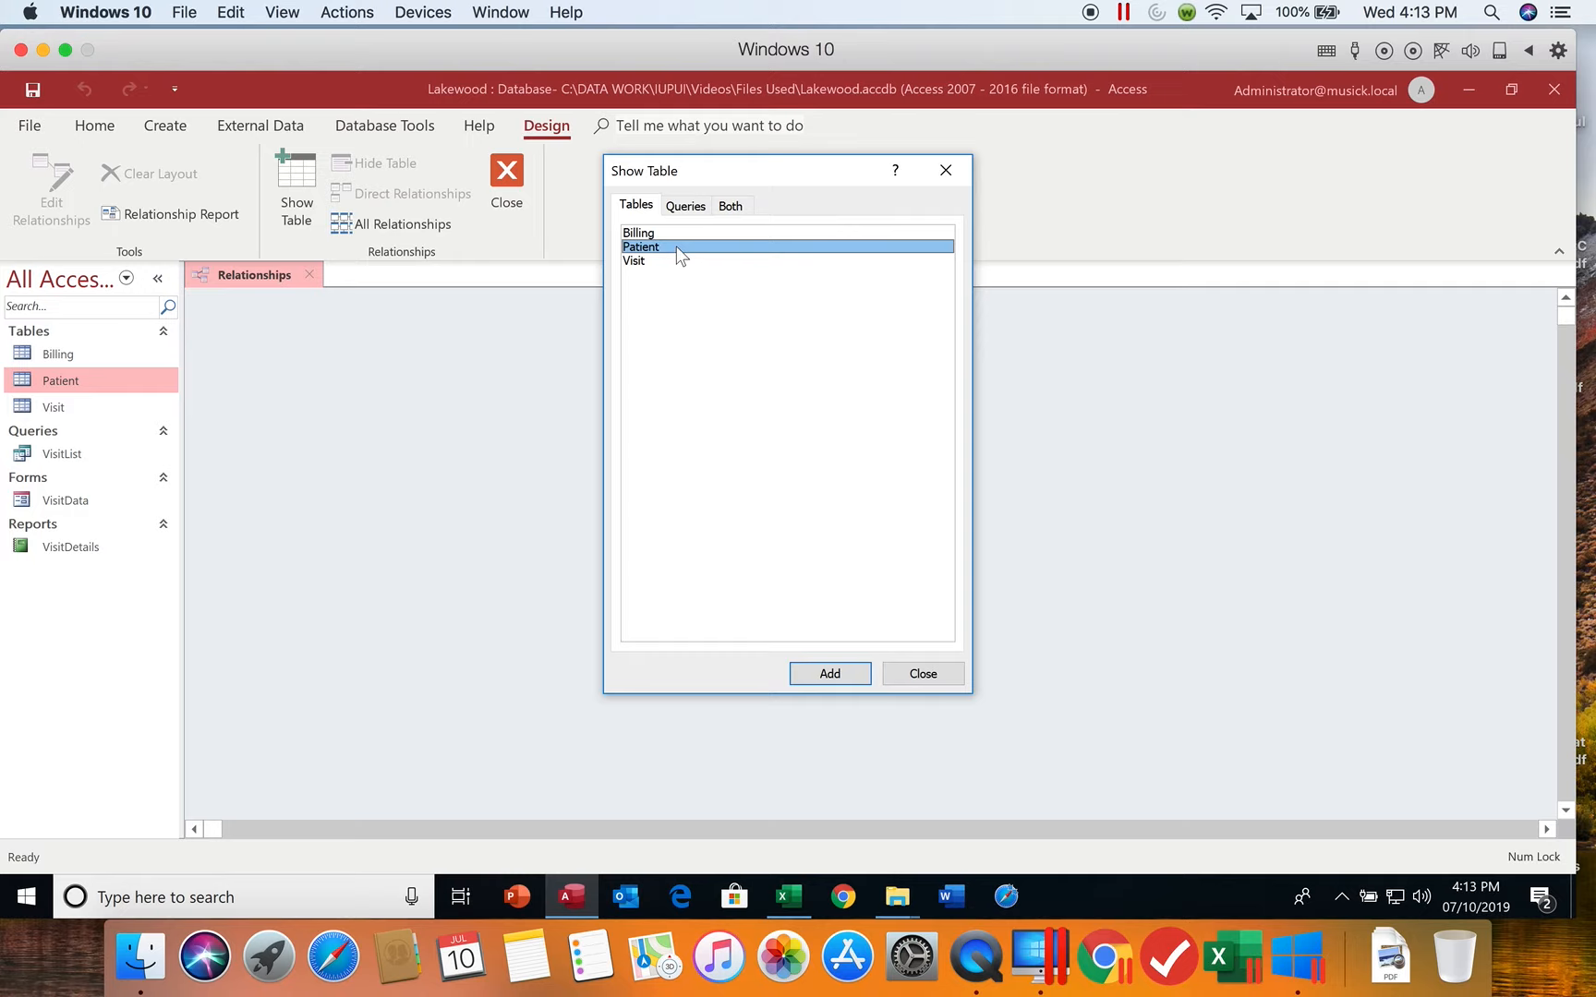
double_click(676, 246)
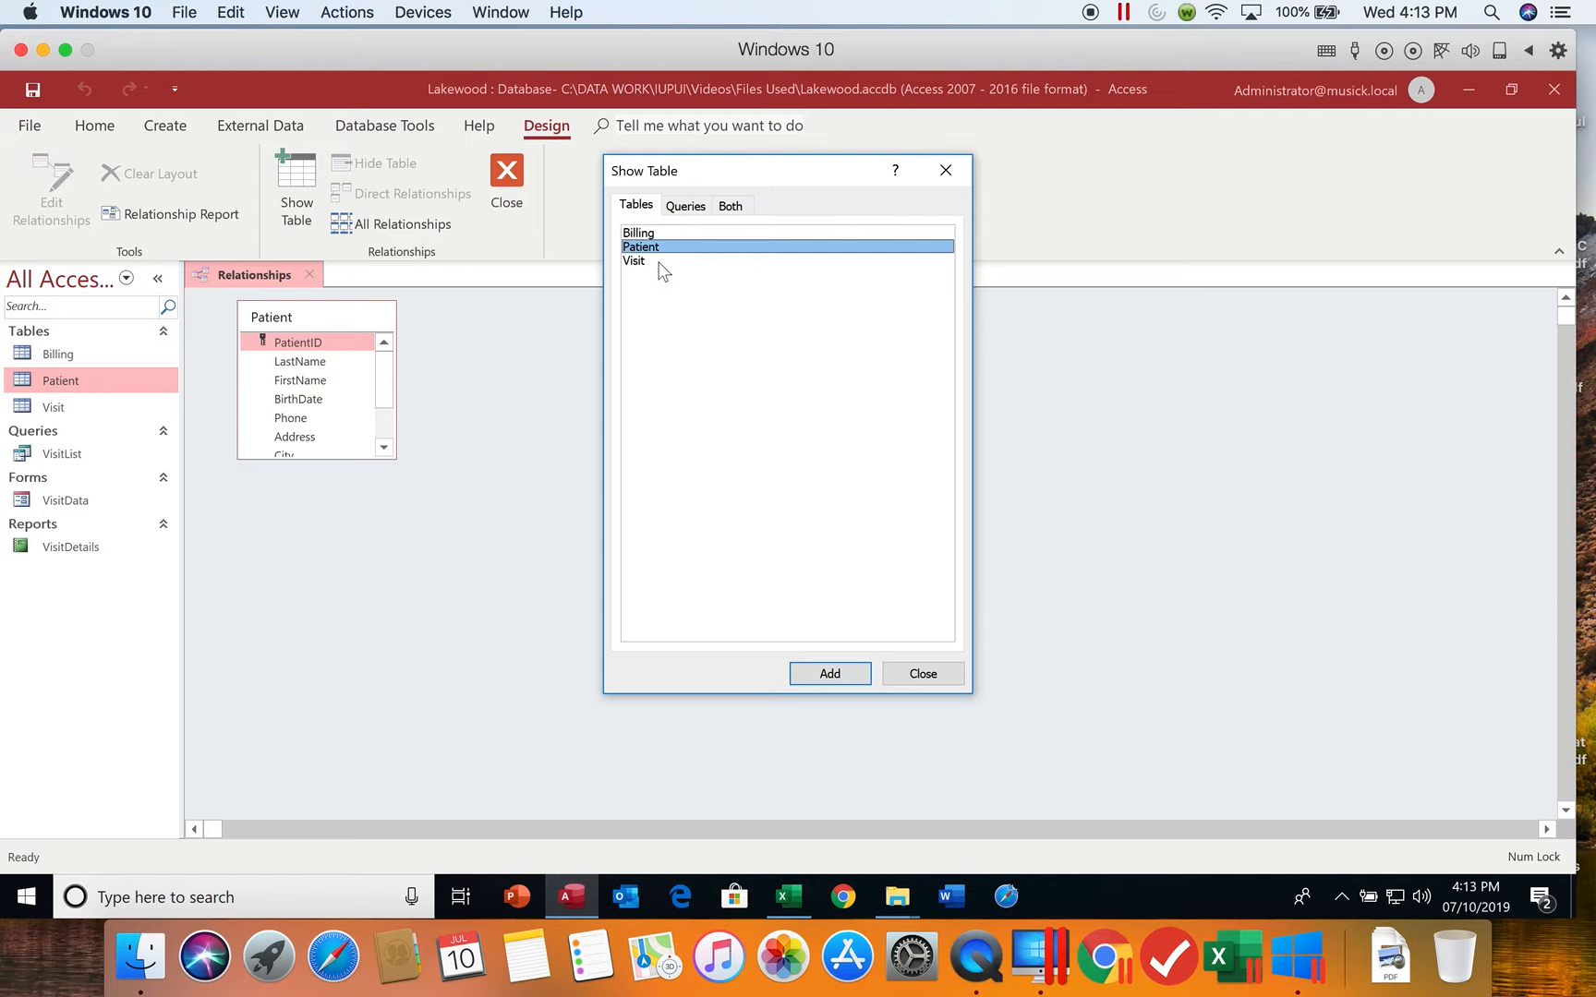
click(659, 261)
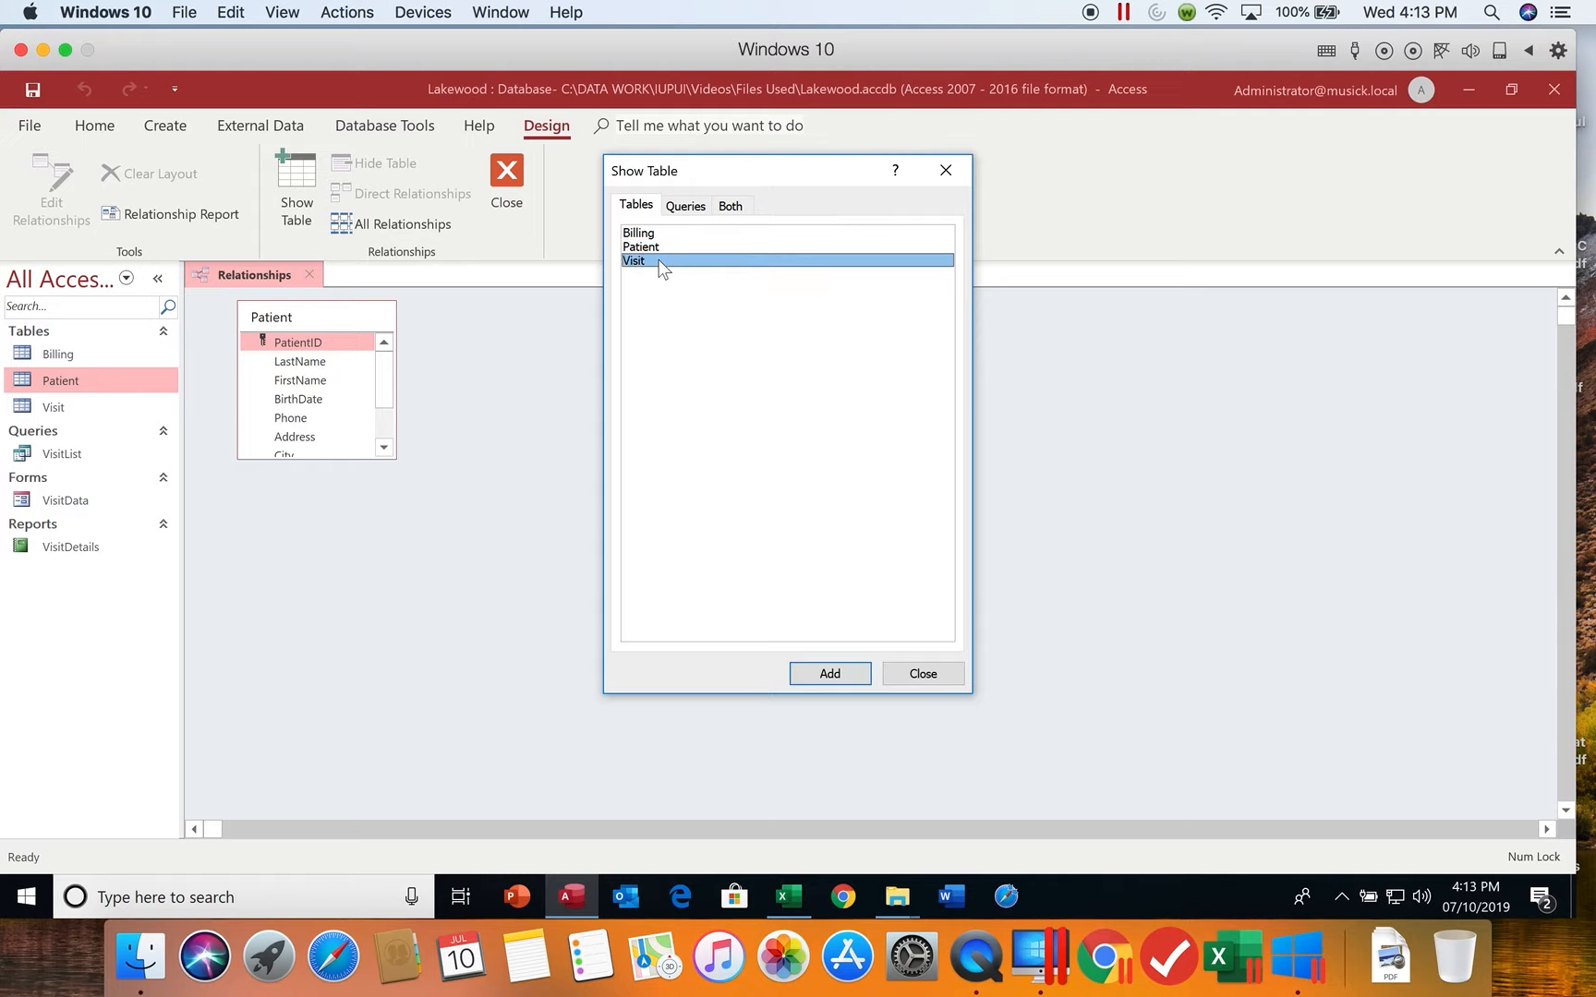
click(828, 674)
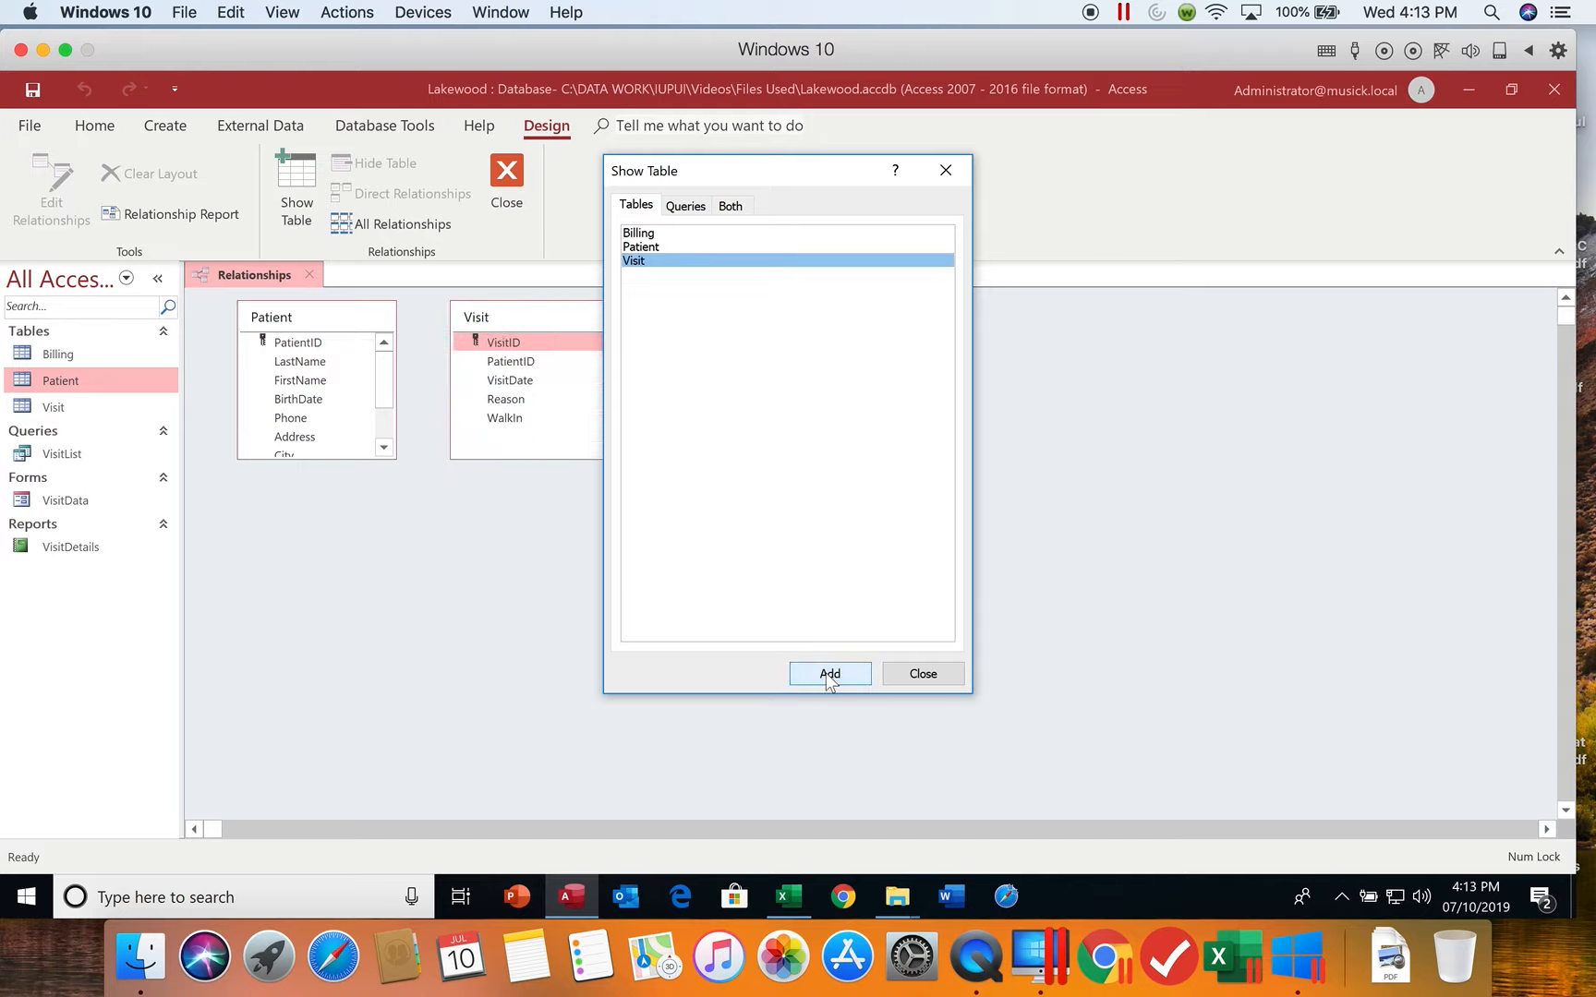
click(924, 674)
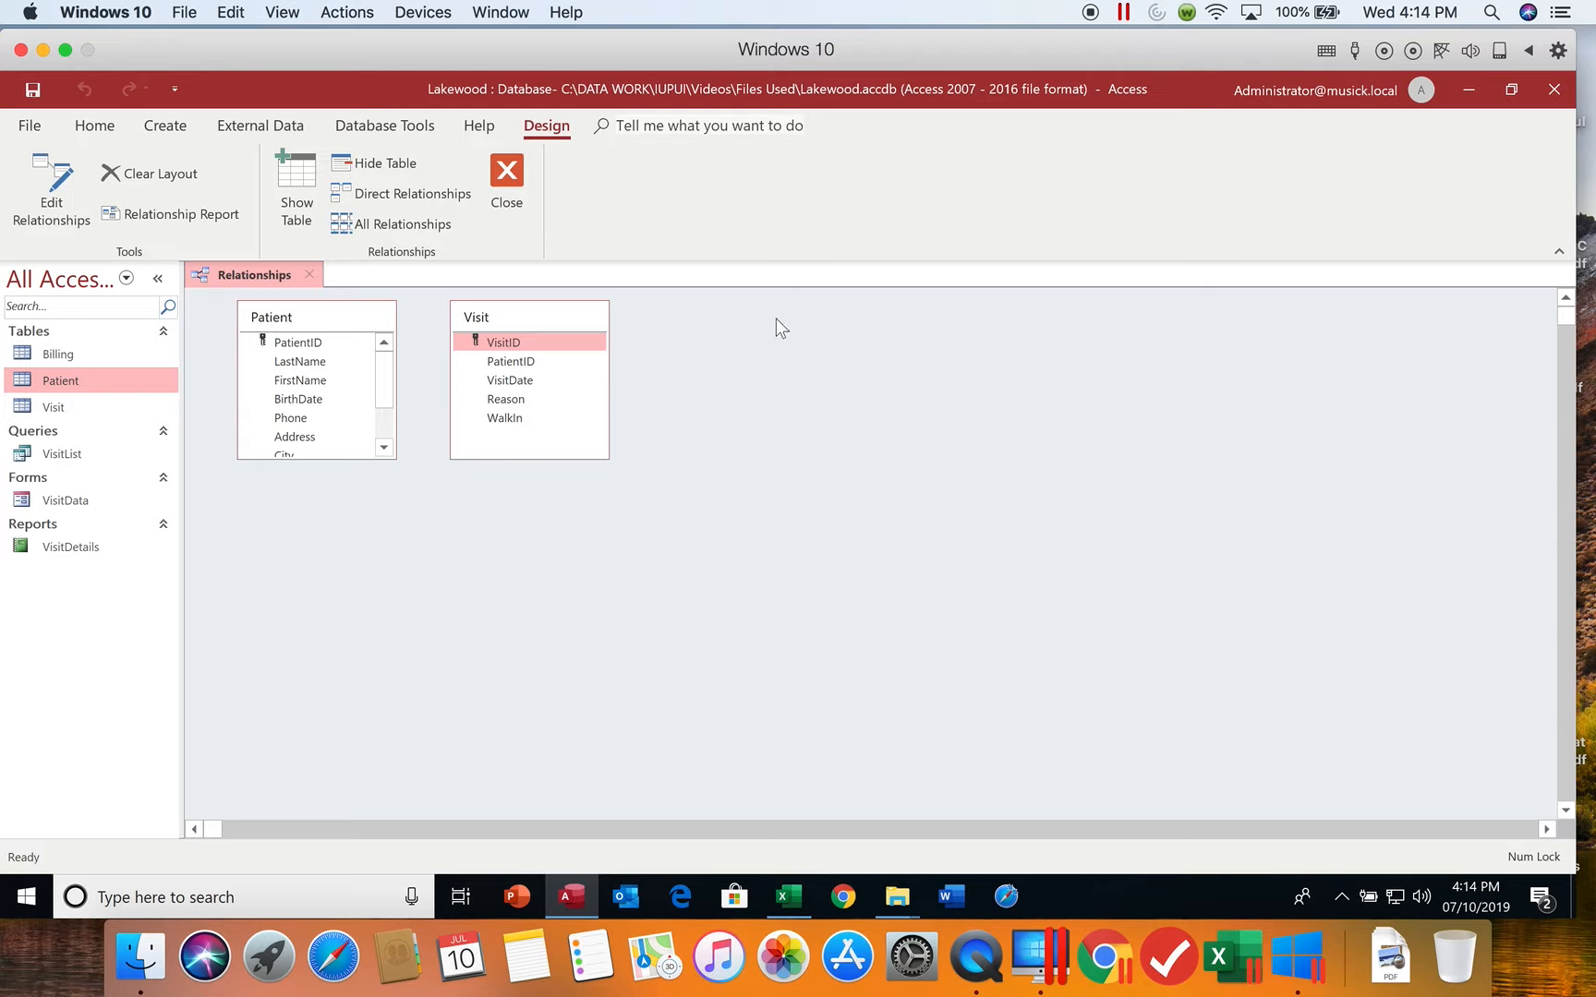
Step: Add the Billing table to the relationships layout and lengthen the Patient field list to show all its fields
click(289, 195)
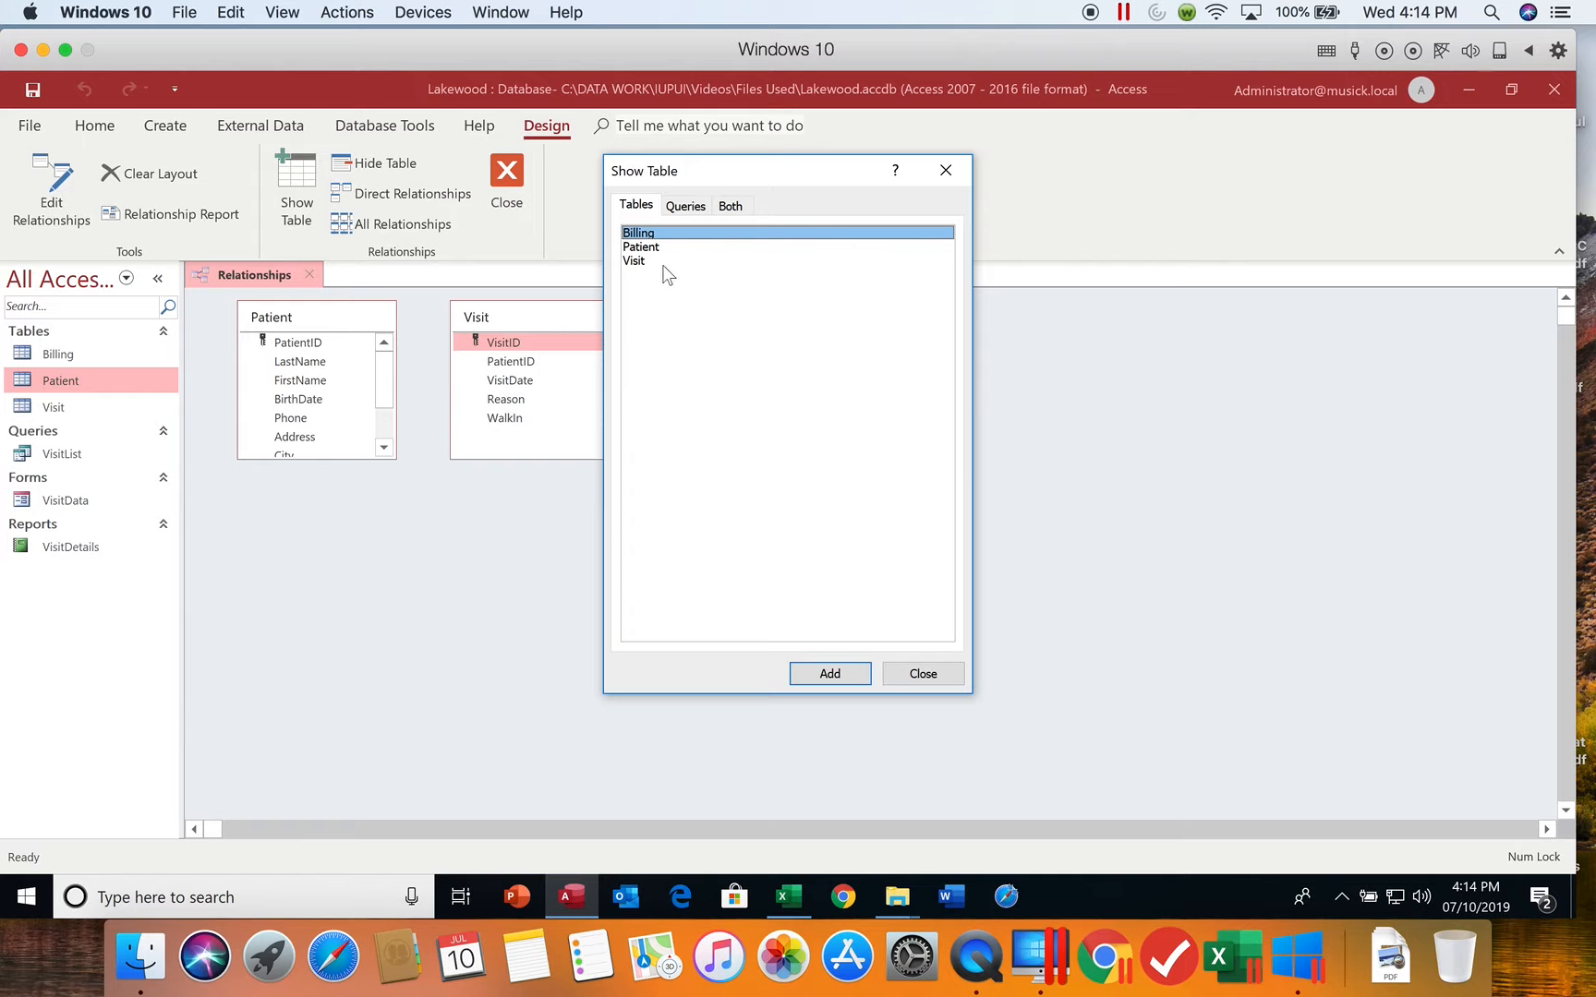
double_click(665, 236)
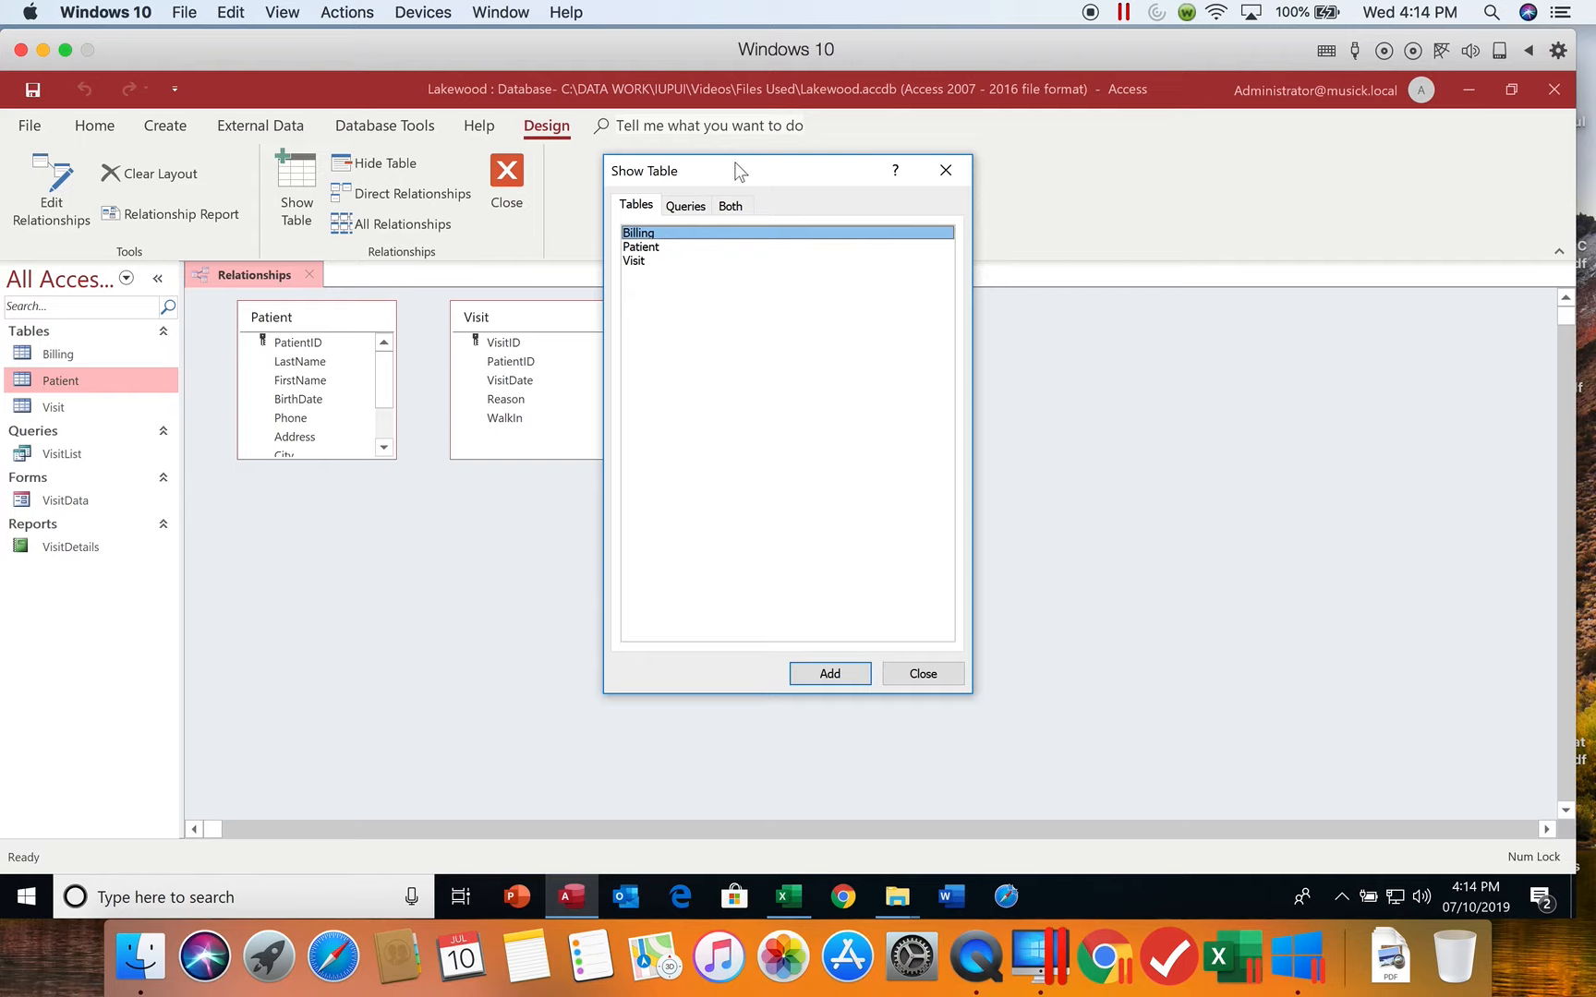
drag(738, 170, 1207, 168)
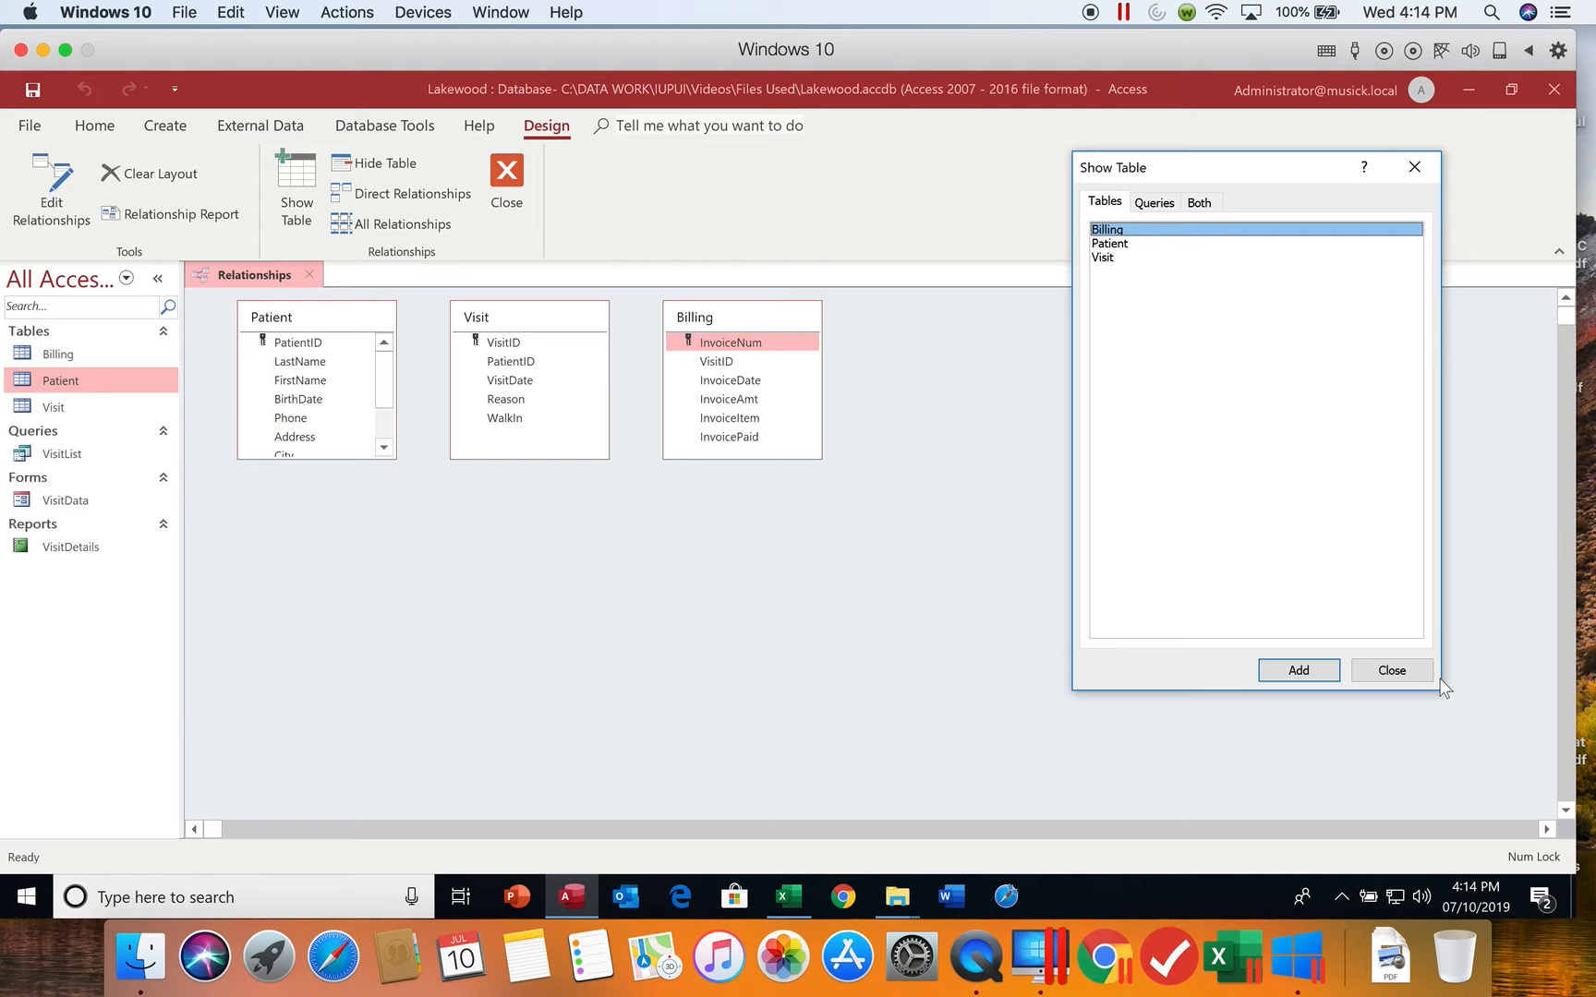
click(1392, 671)
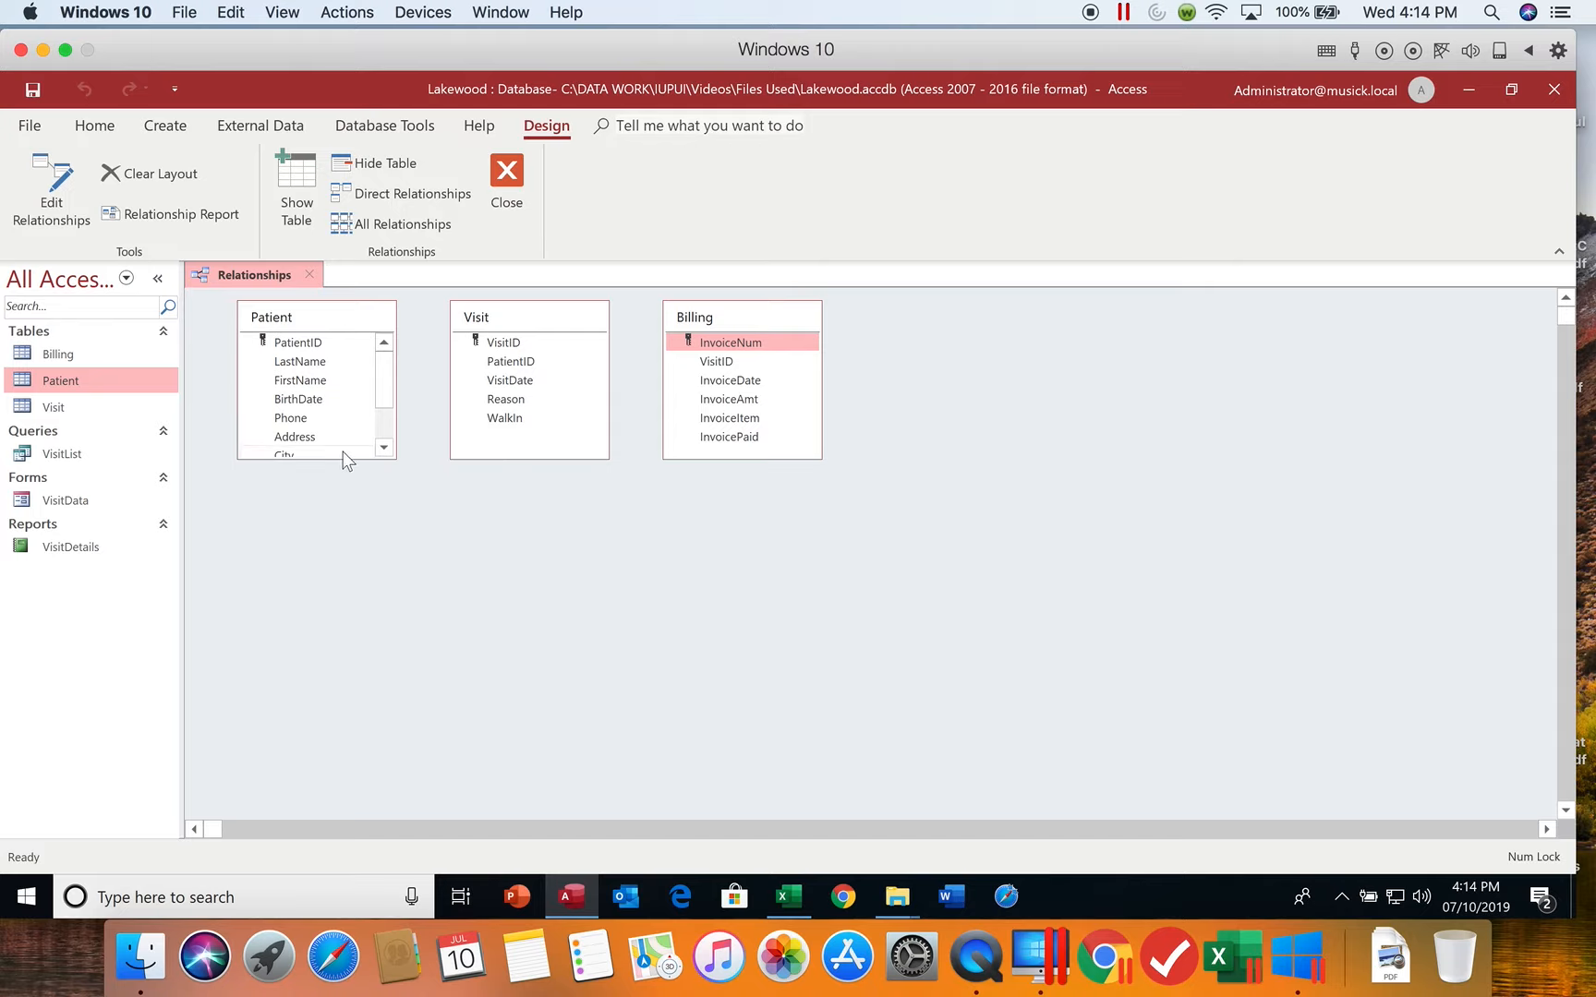
drag(339, 459, 344, 533)
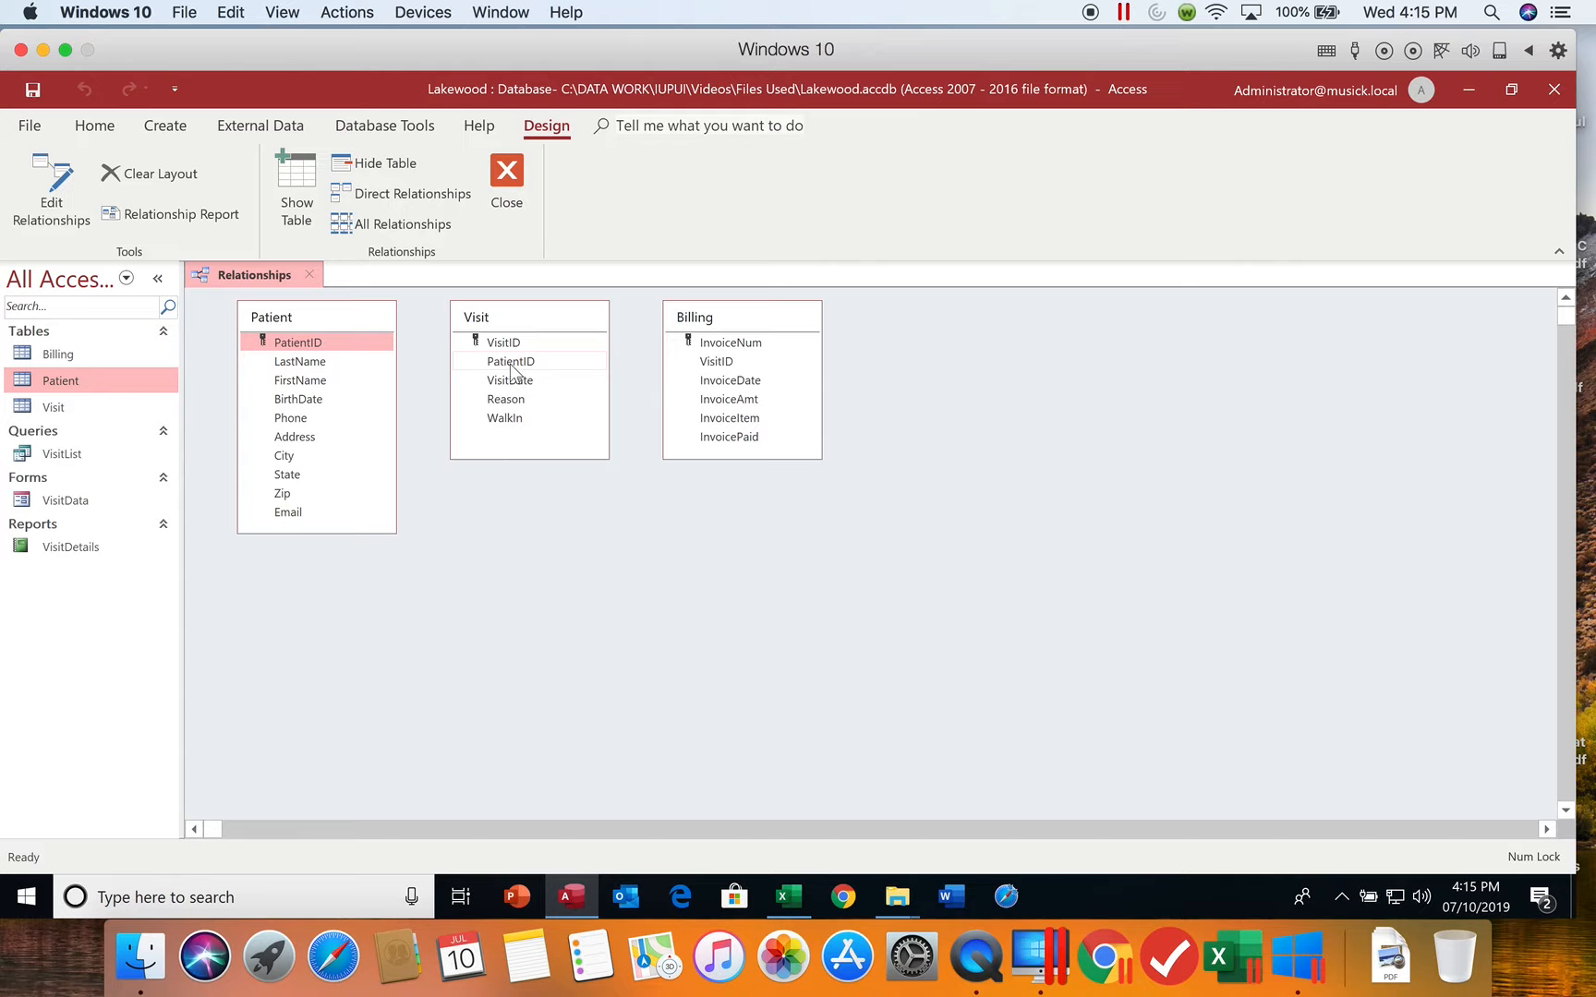
Step: Create a relationship from Patient's PatientID to Visit's PatientID, enforcing referential integrity and cascading updates to related fields
click(323, 342)
click(336, 340)
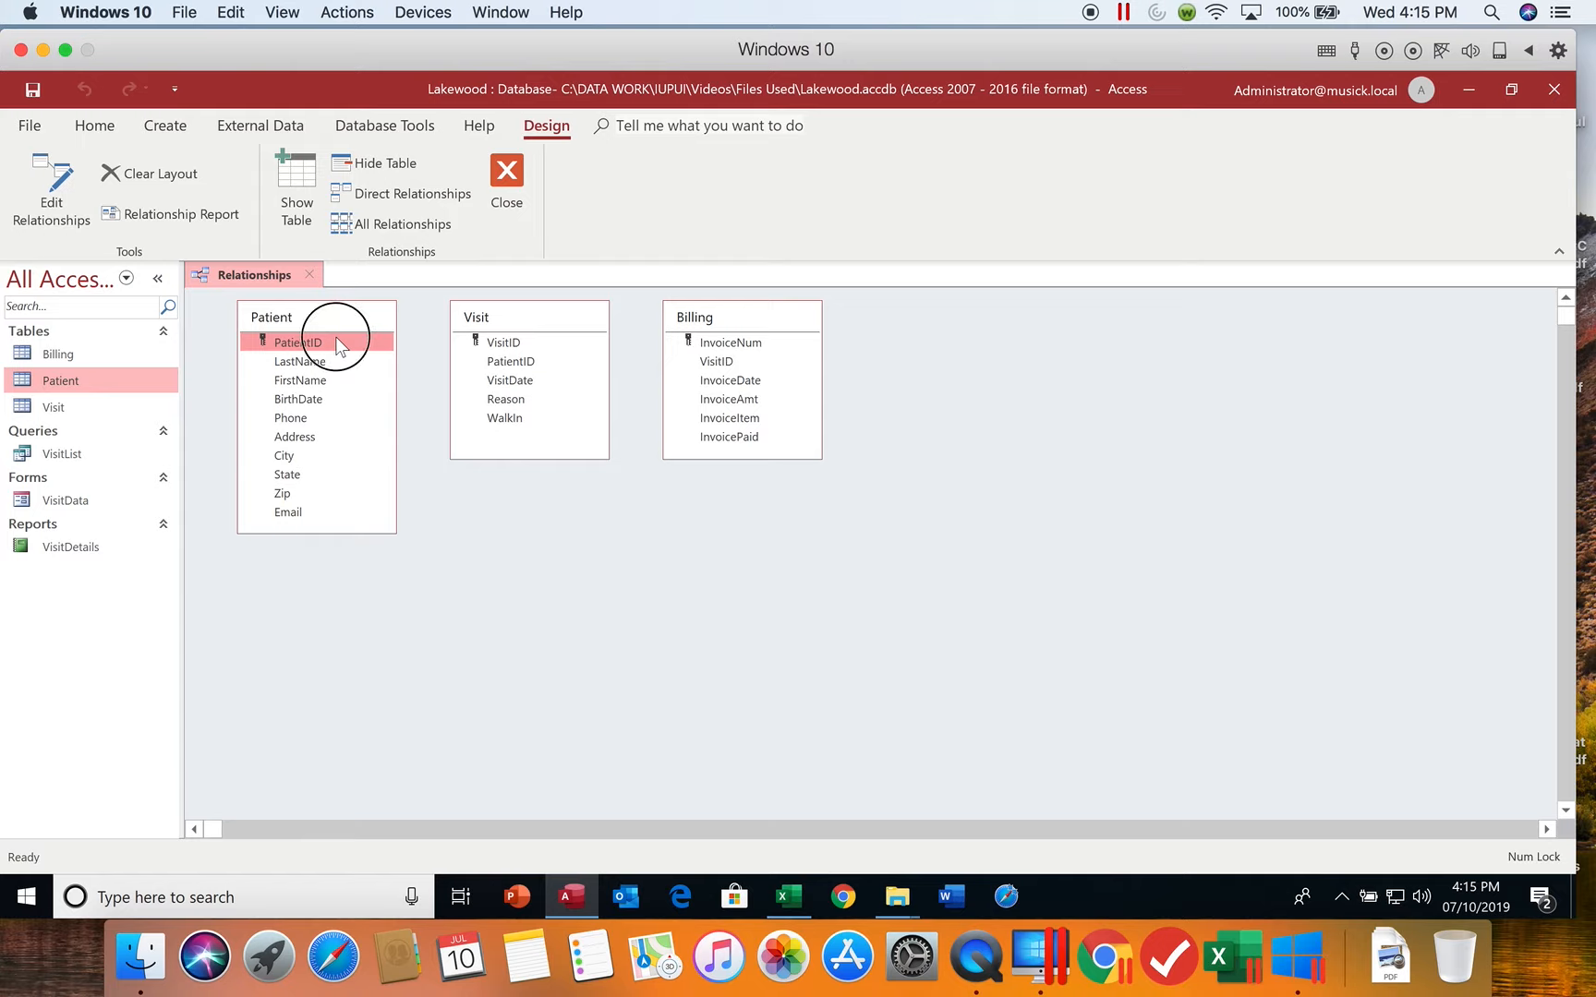
drag(336, 340, 505, 365)
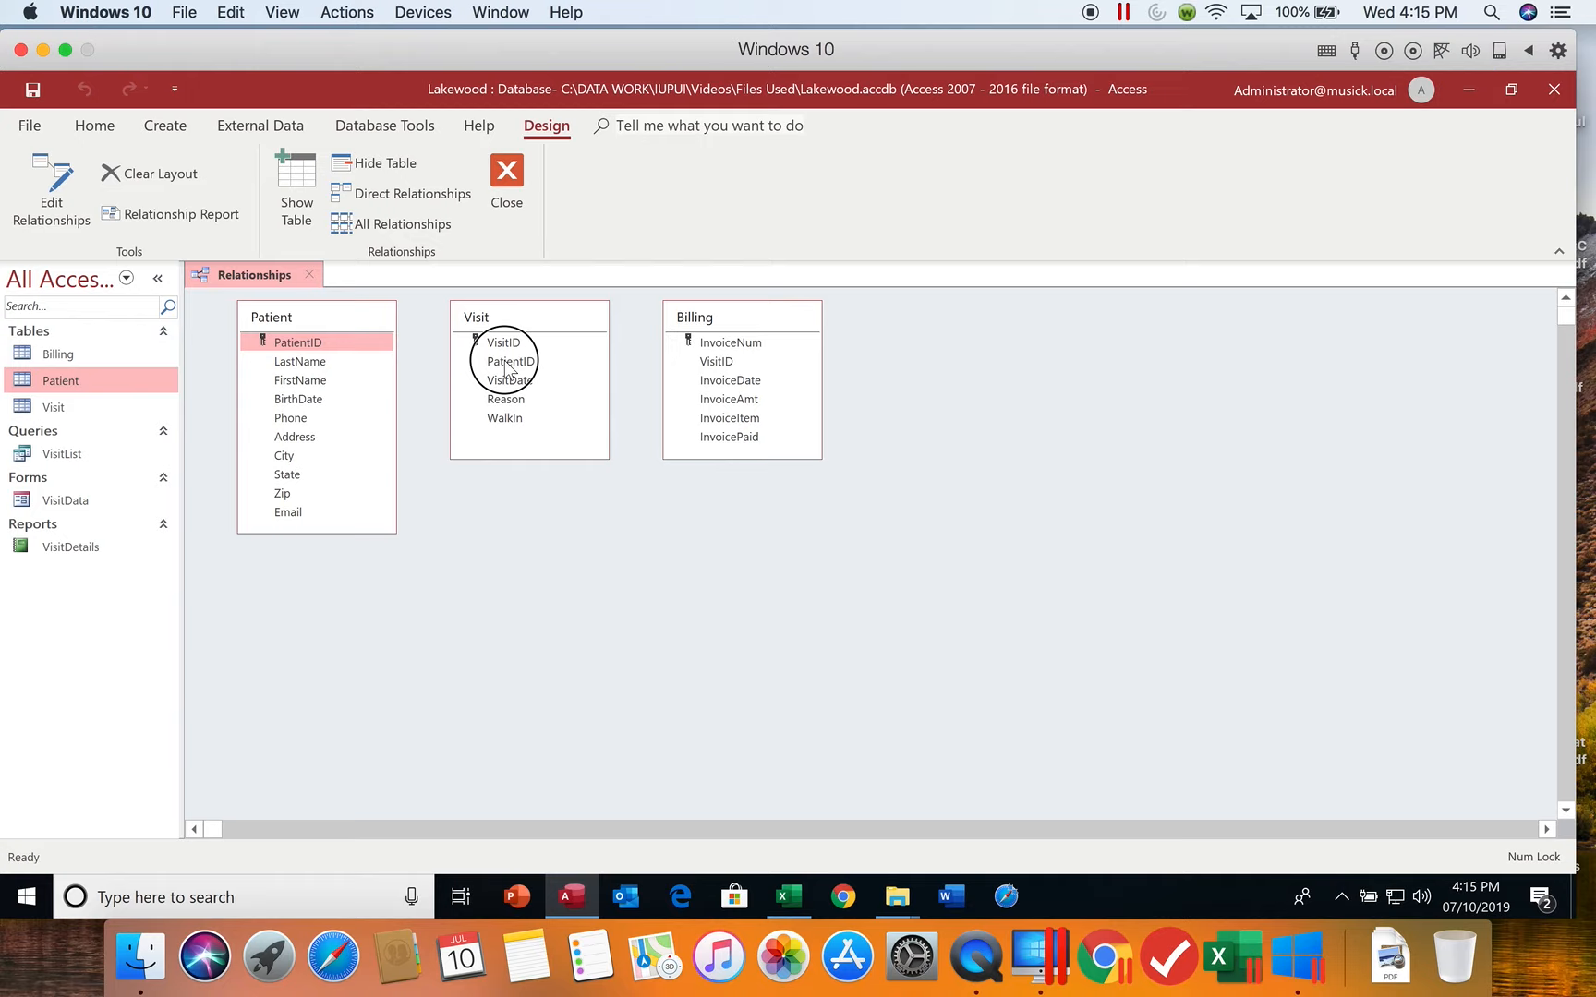
drag(506, 367, 506, 367)
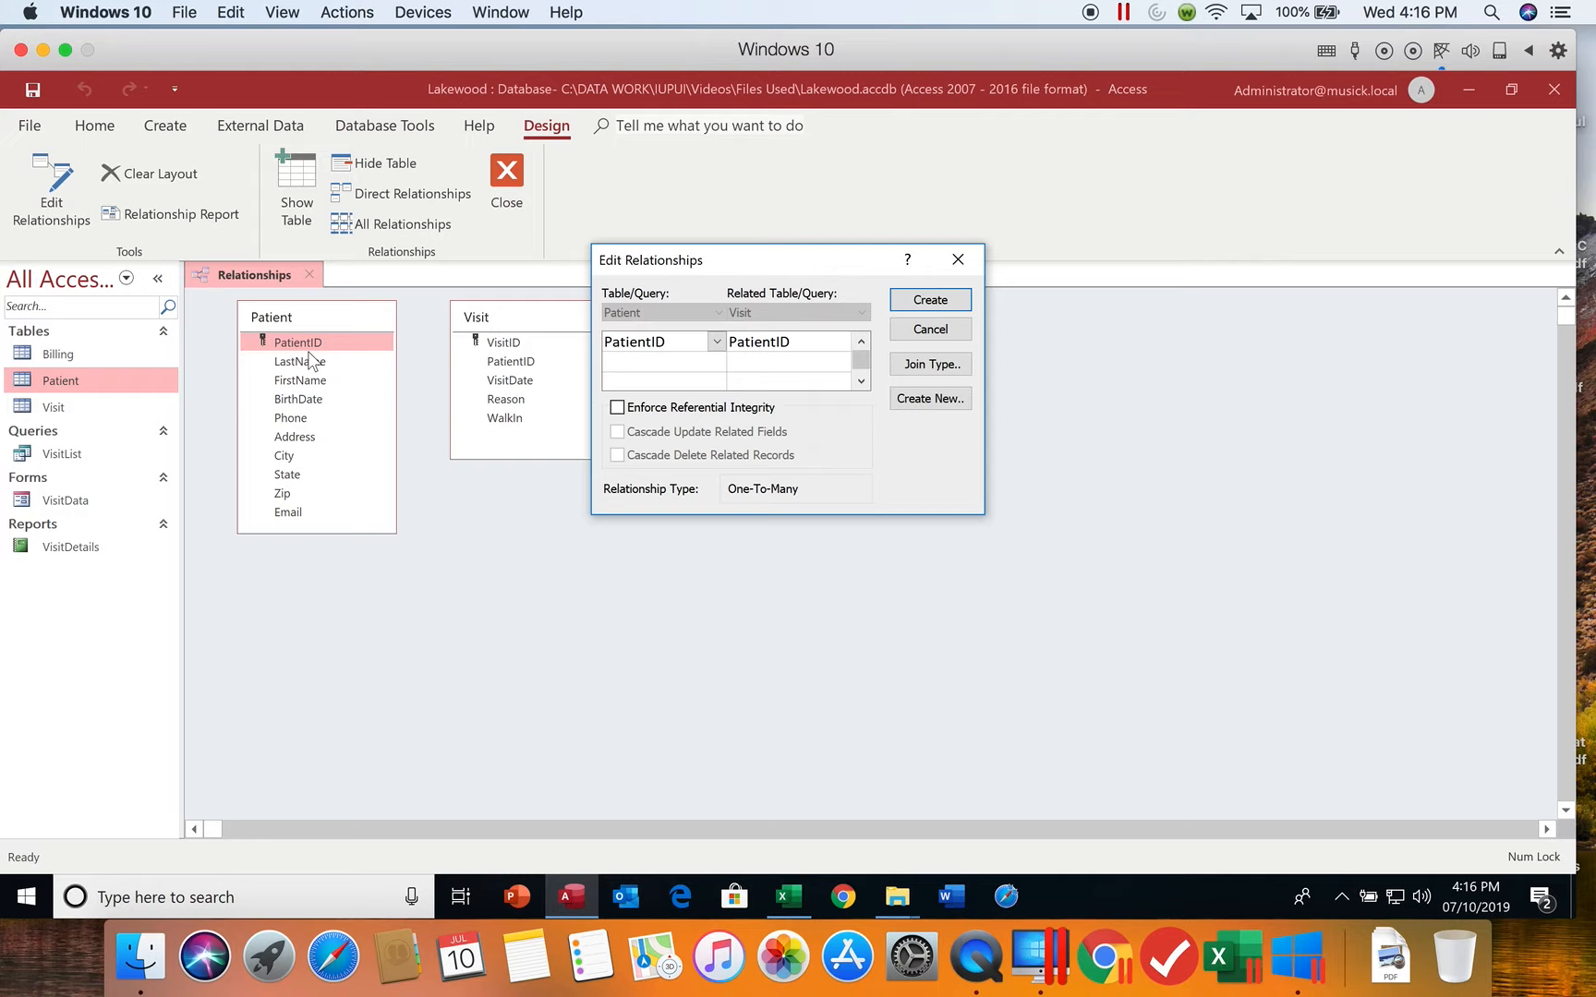
click(617, 409)
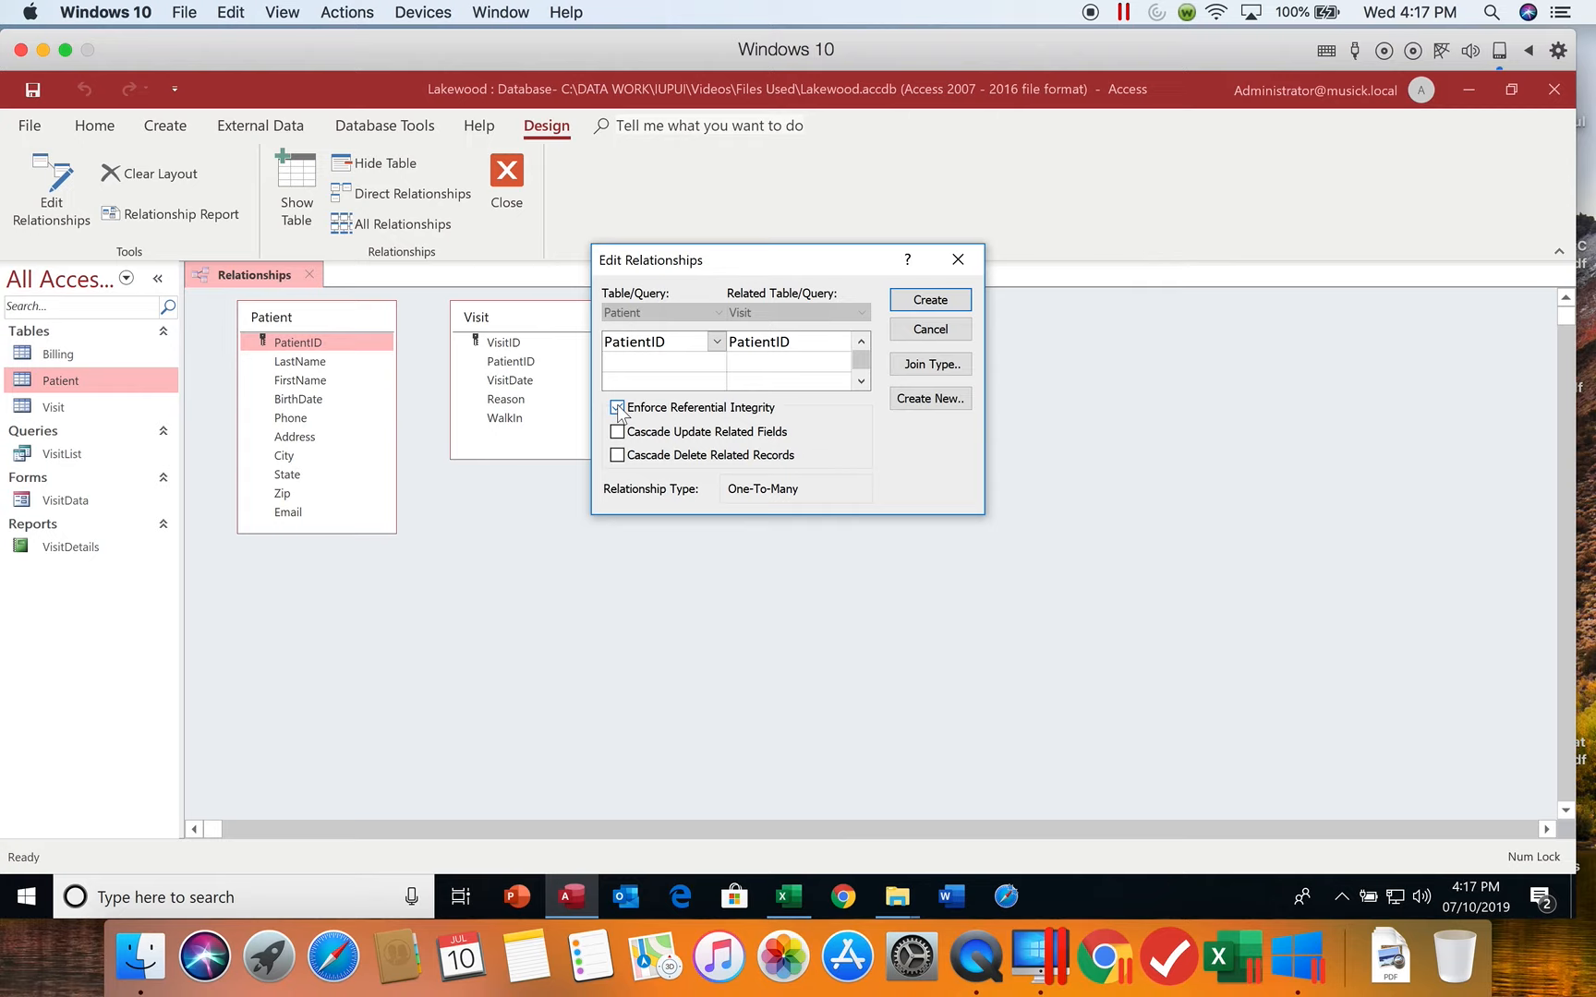
click(618, 434)
click(931, 301)
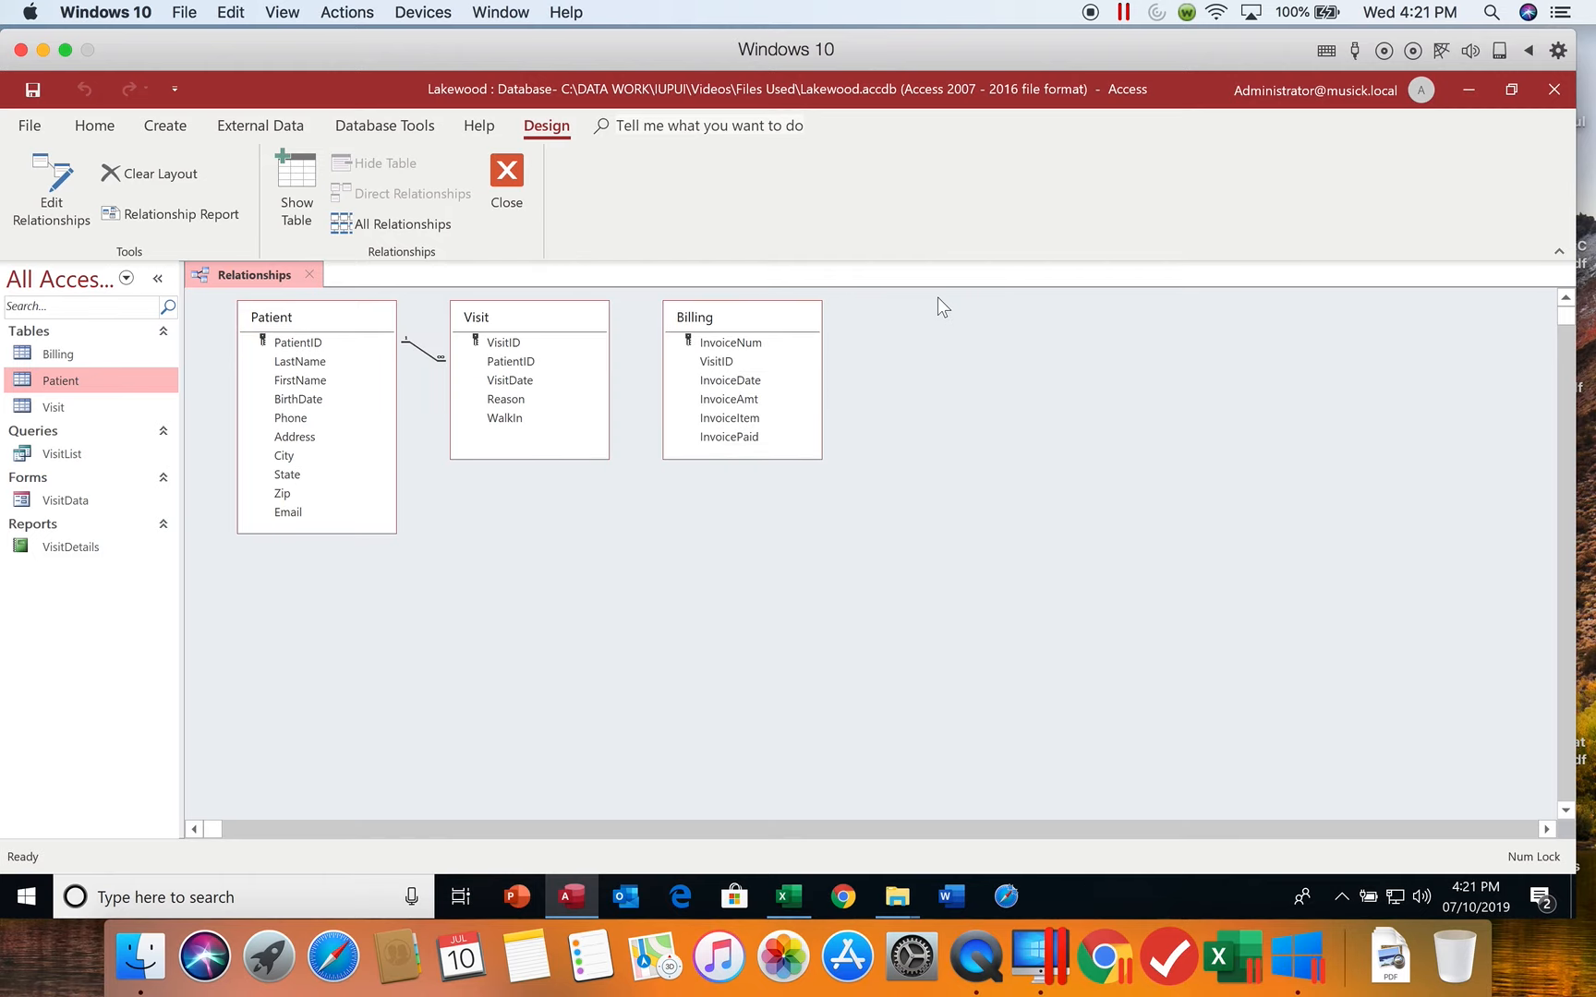
Step: Create a relationship from Visit's VisitID to Billing's VisitID with Enforce Referential Integrity and Cascade Update Related Fields enabled
click(420, 348)
click(503, 342)
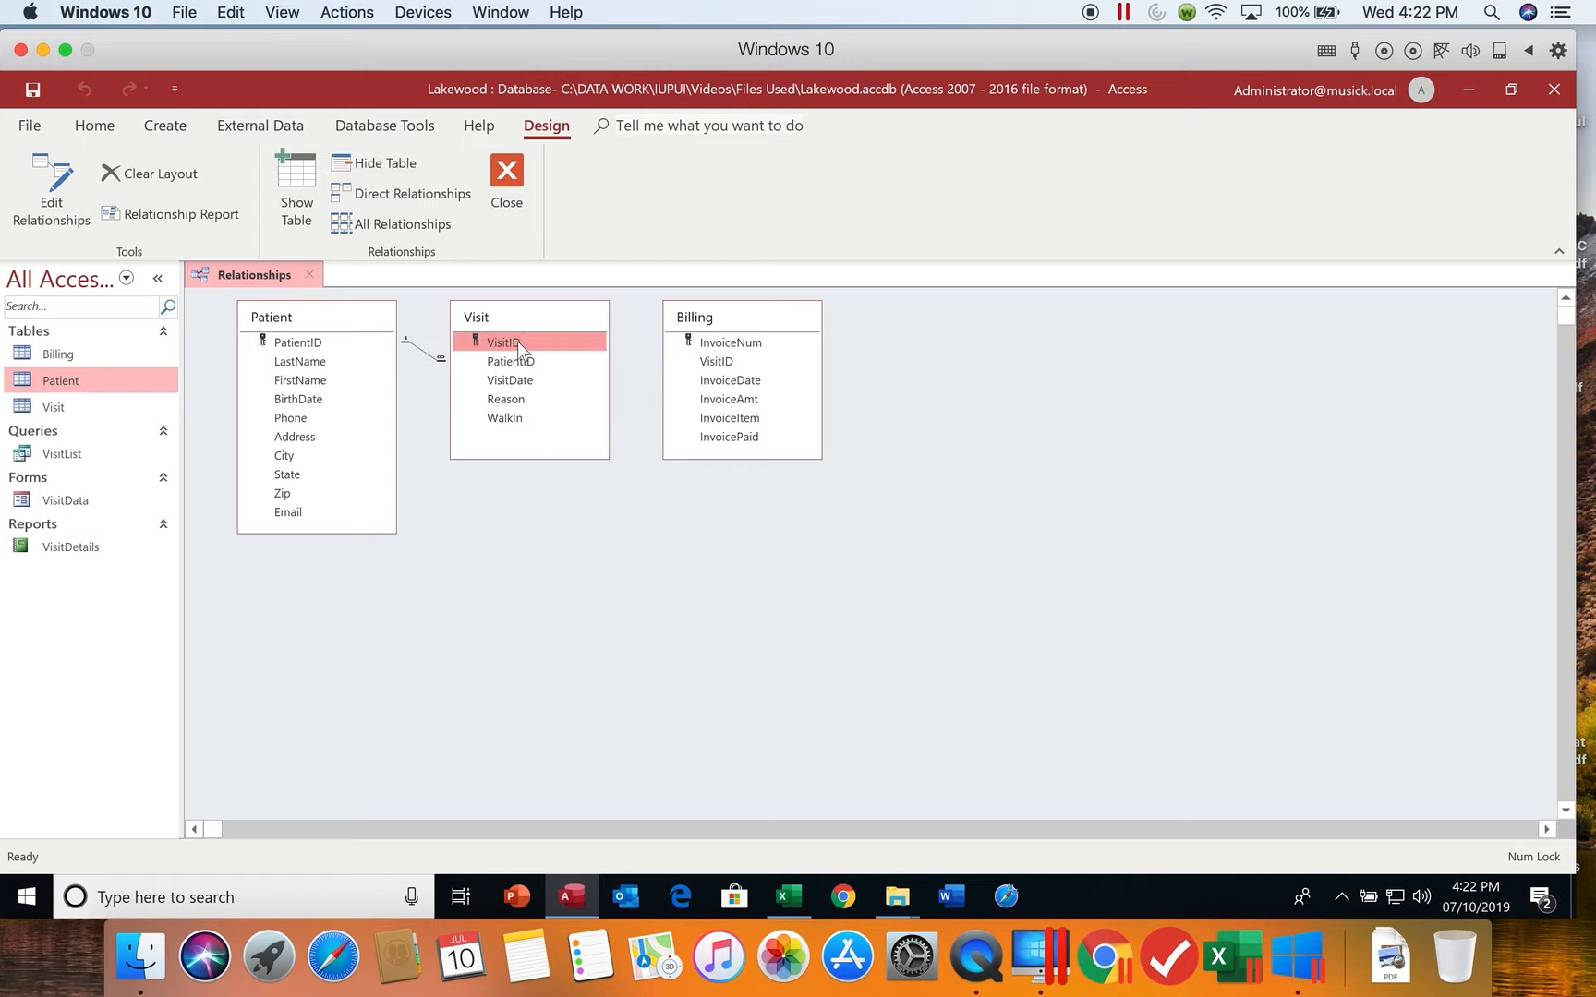
drag(517, 340, 722, 371)
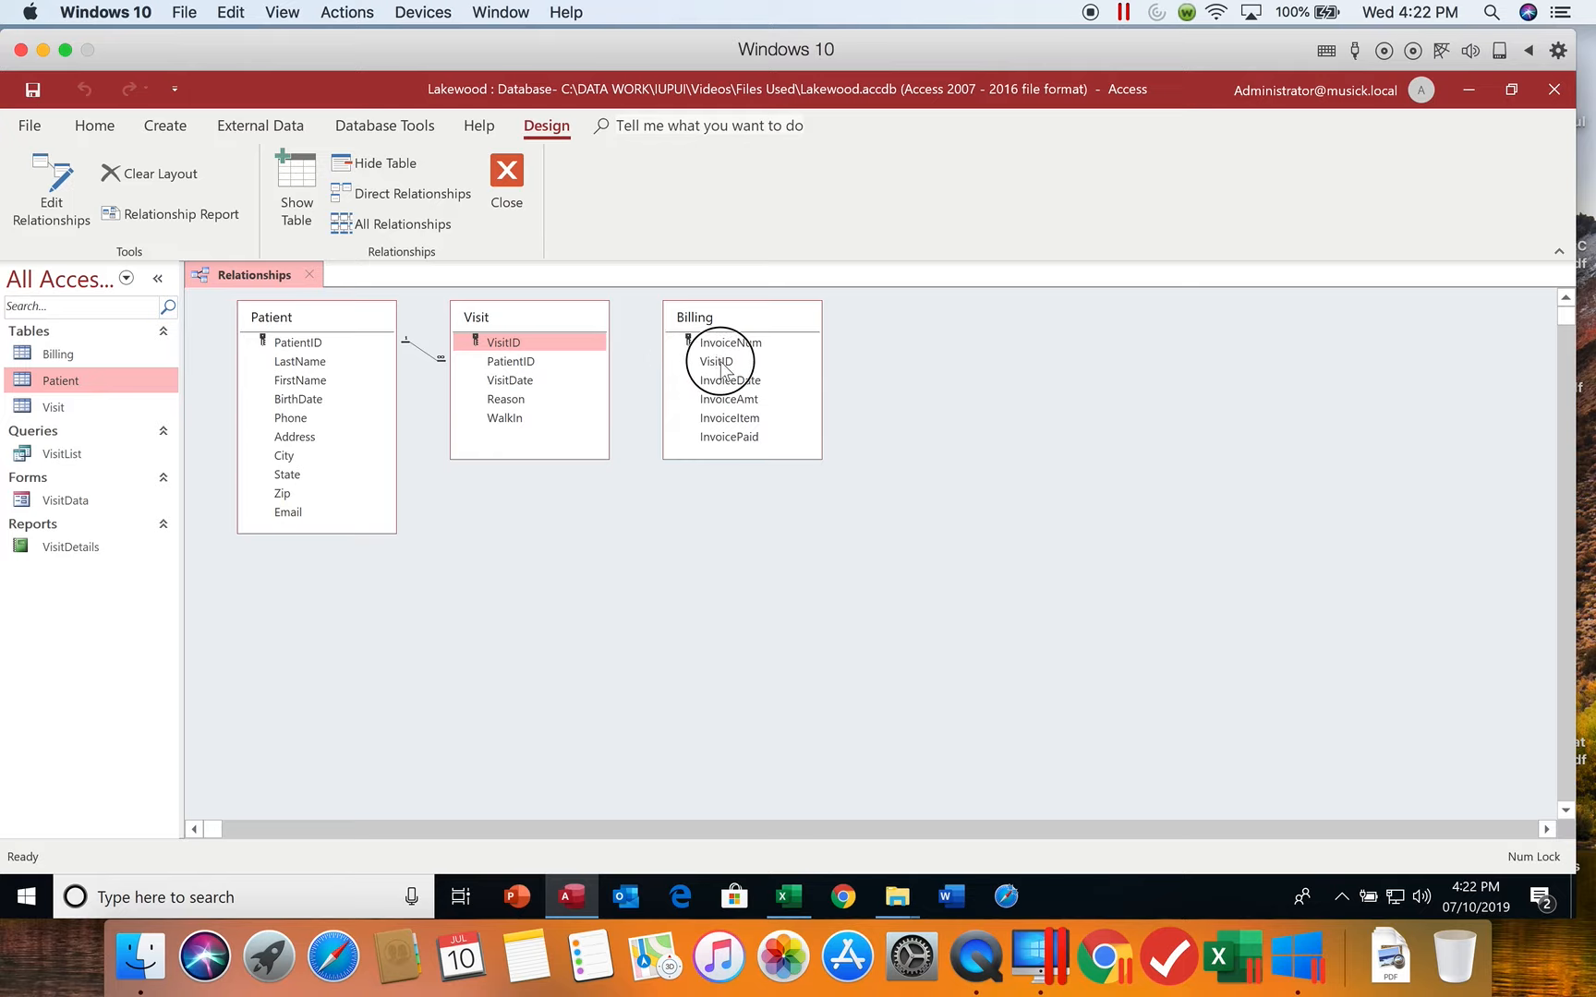
drag(722, 369, 722, 369)
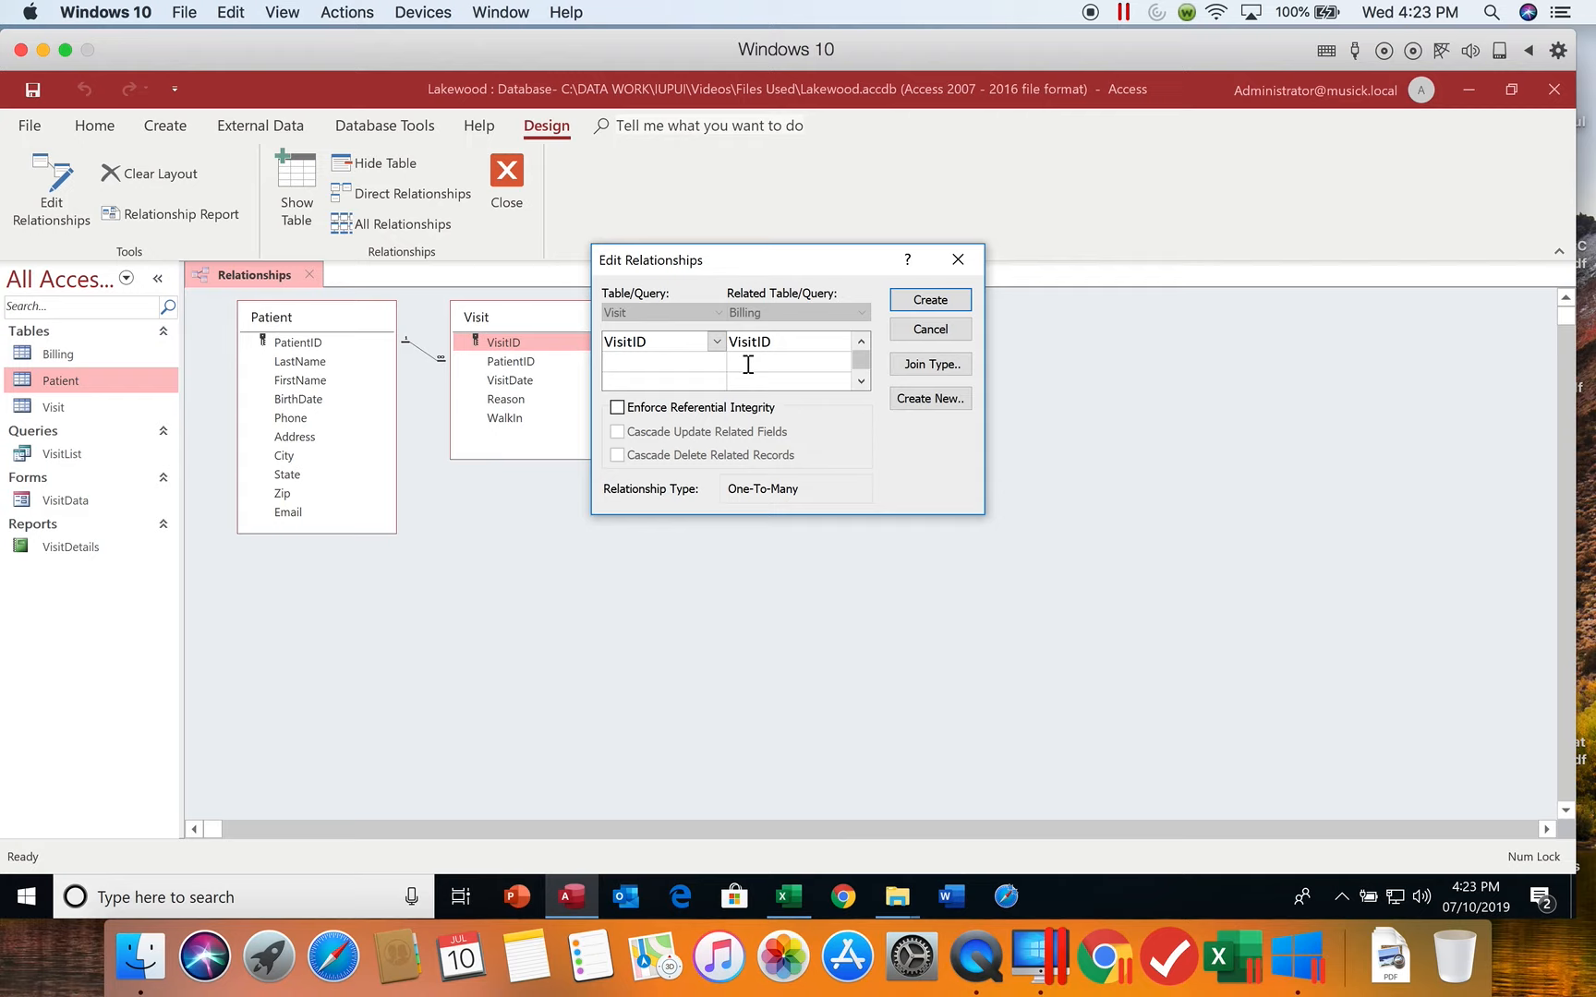
click(617, 407)
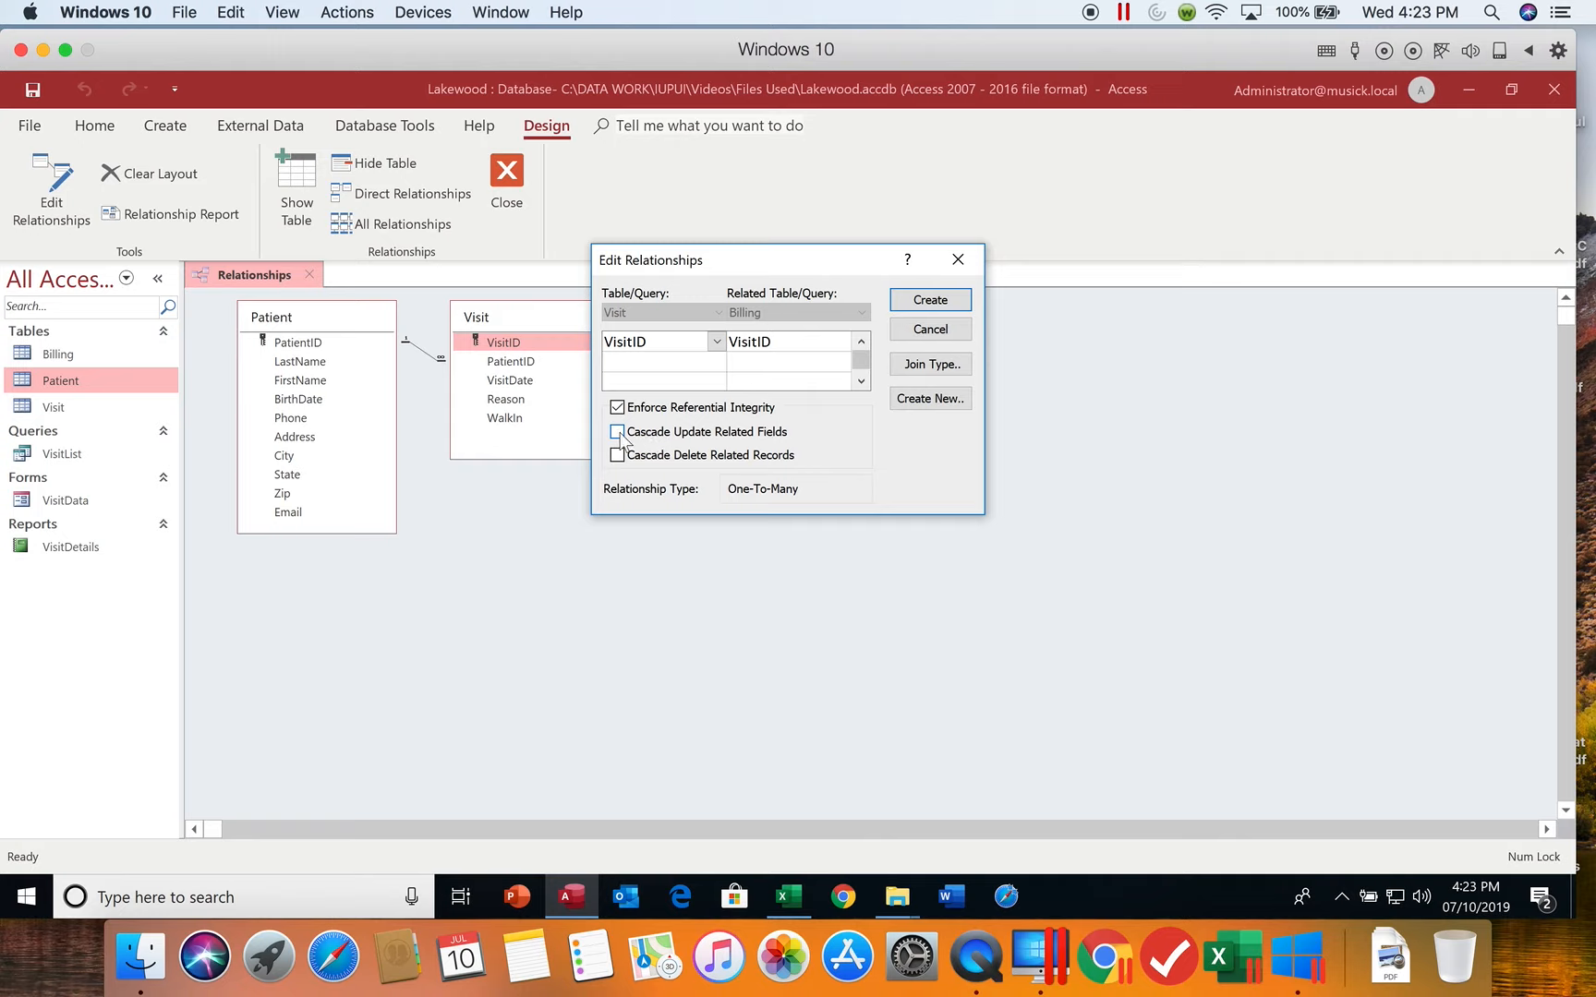
click(617, 432)
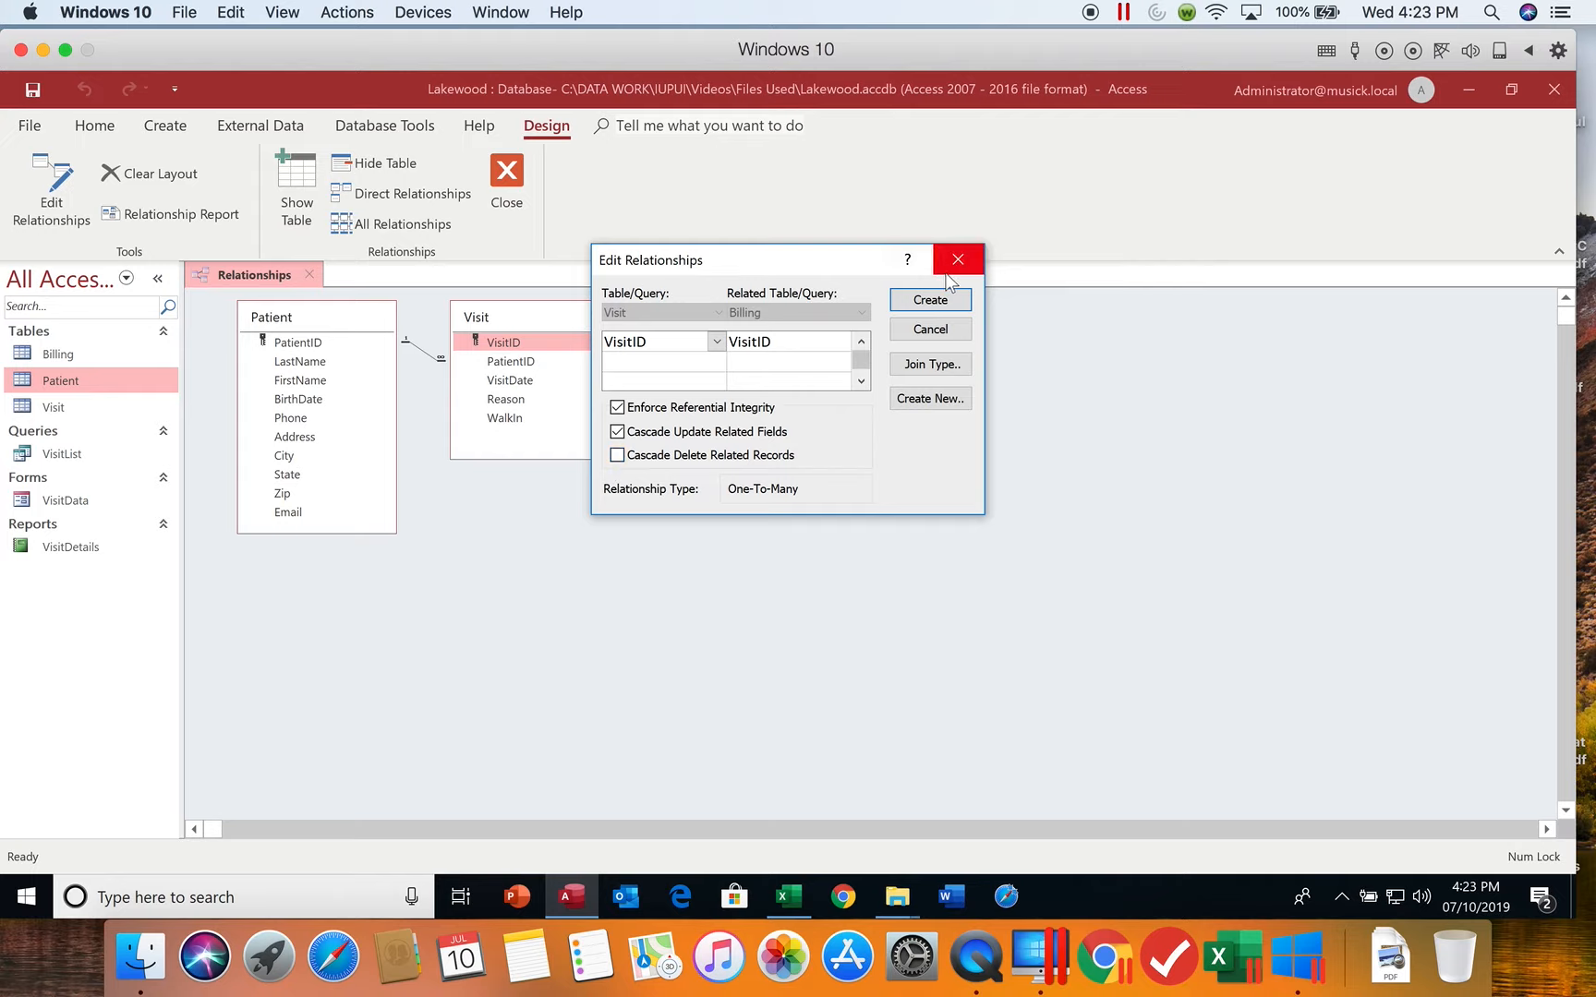
click(931, 300)
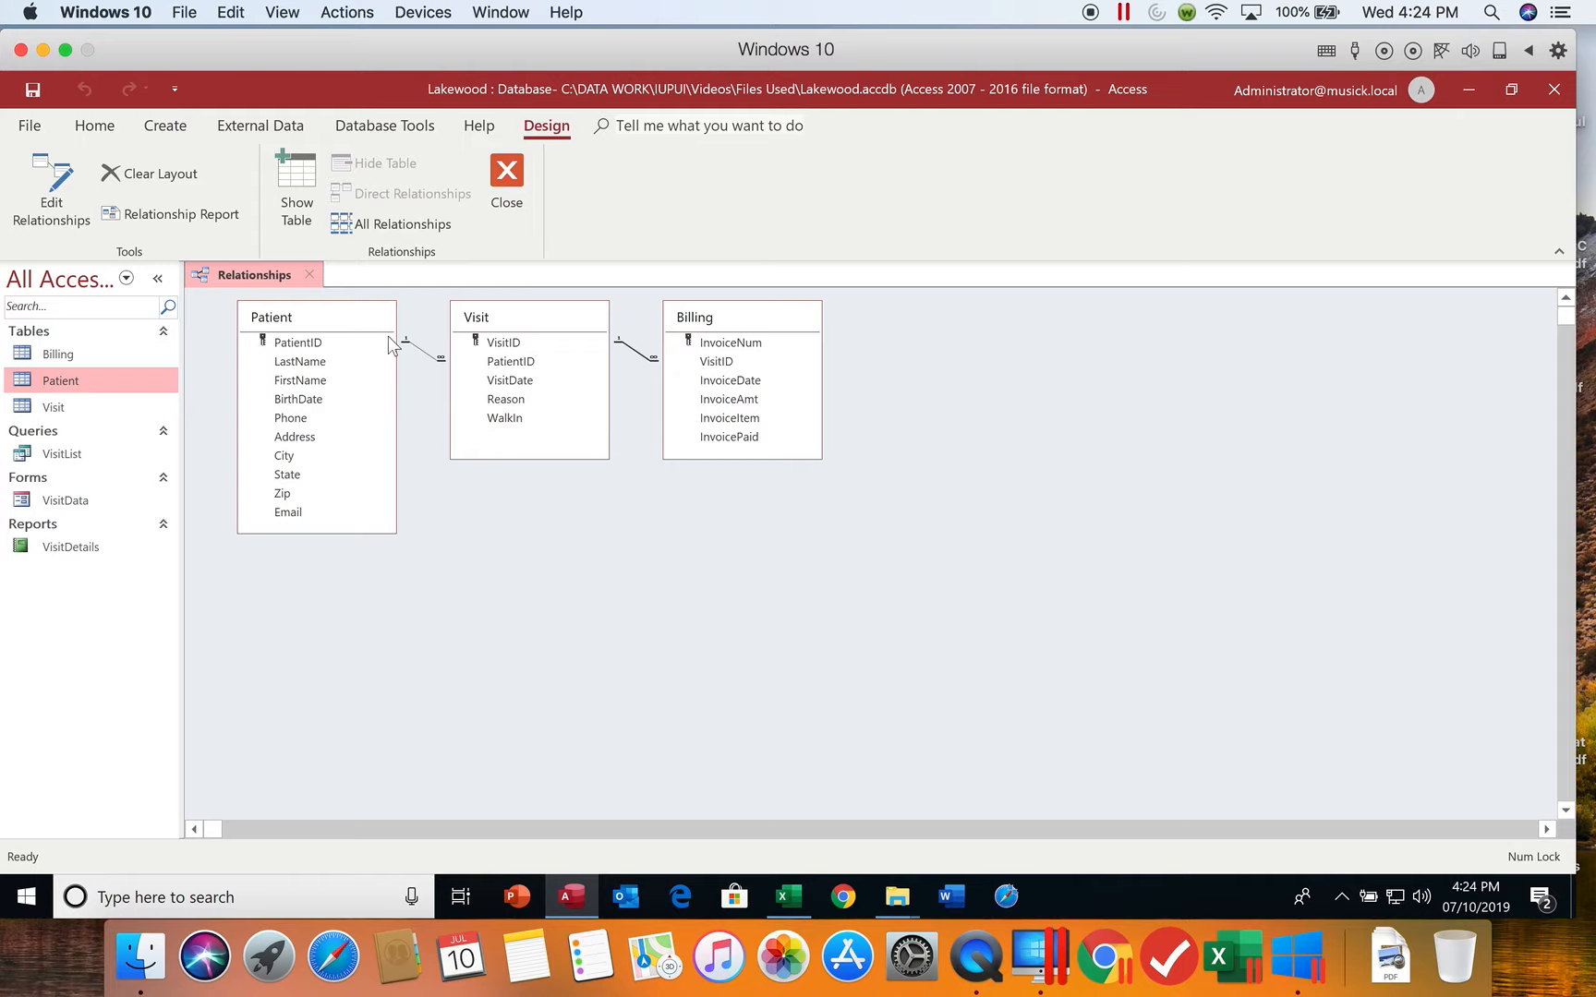
Step: Save the relationships layout and close the Relationships window
drag(328, 343, 496, 374)
click(33, 90)
click(311, 275)
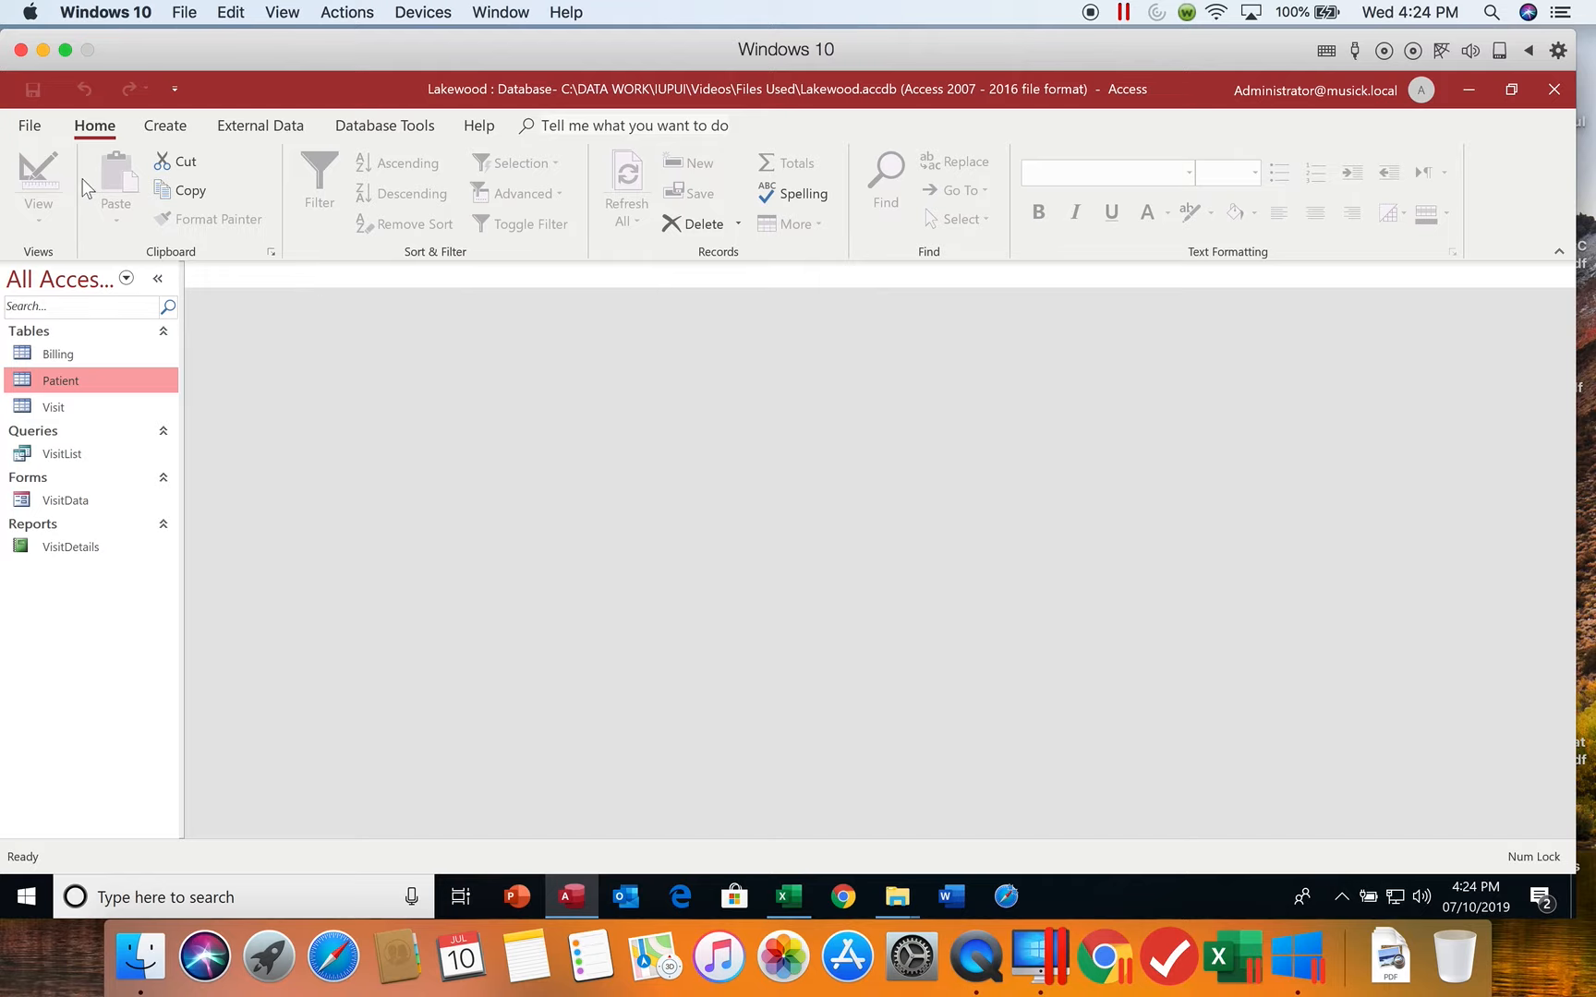
Step: Compact and repair the Lakewood database
click(32, 124)
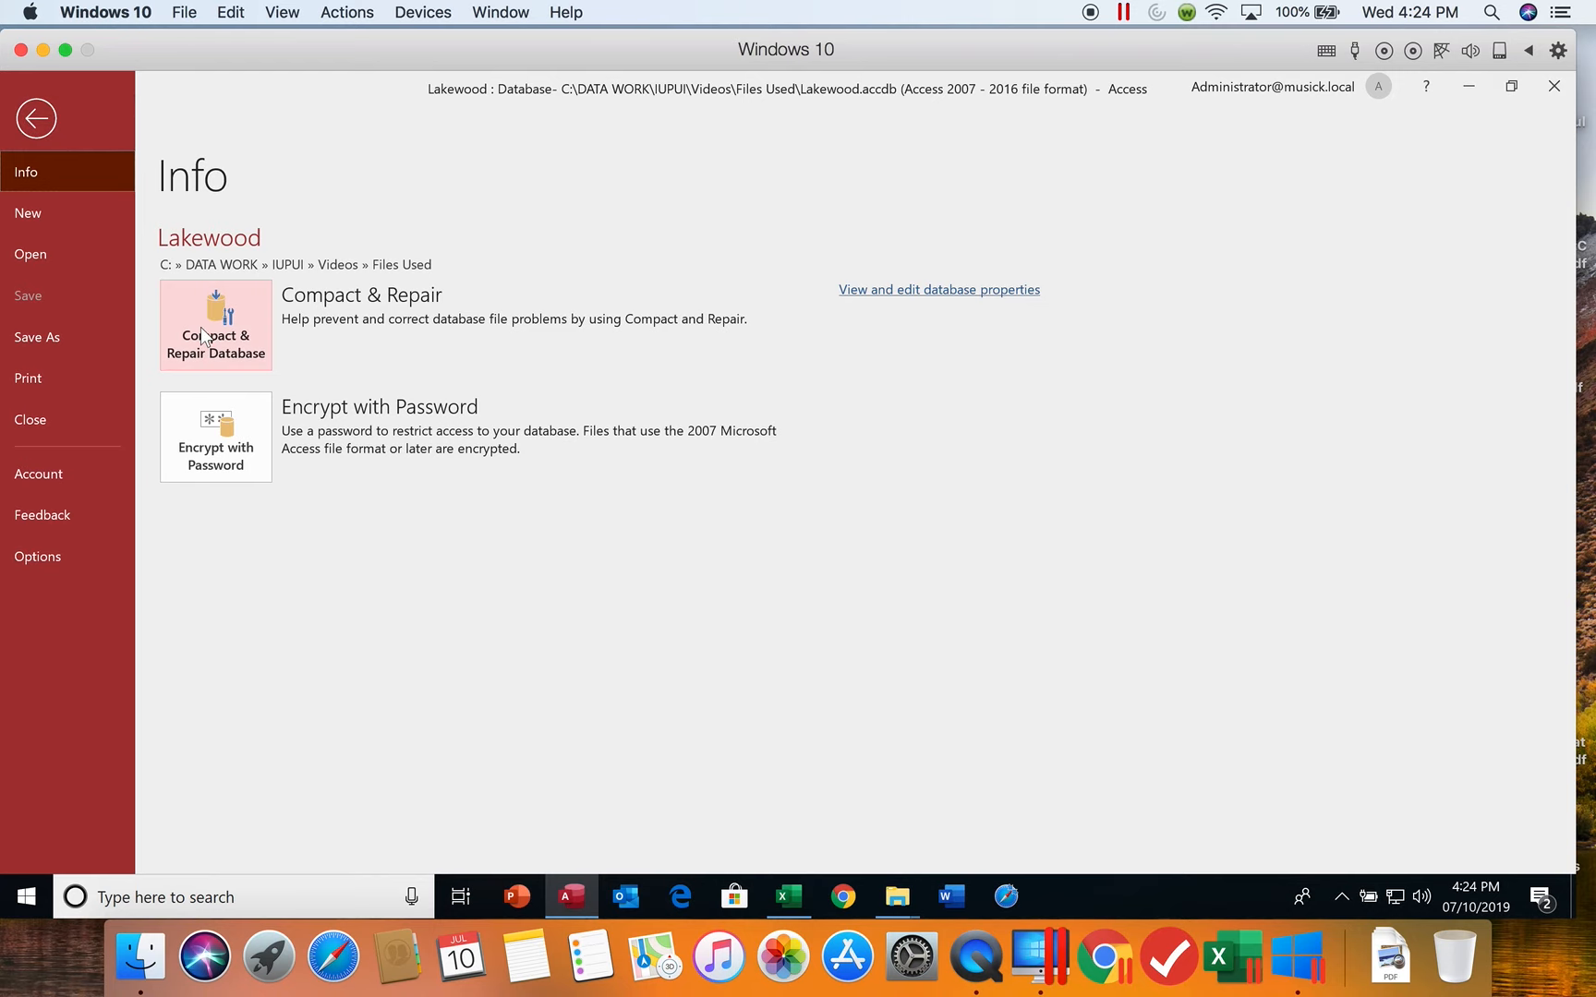
click(196, 322)
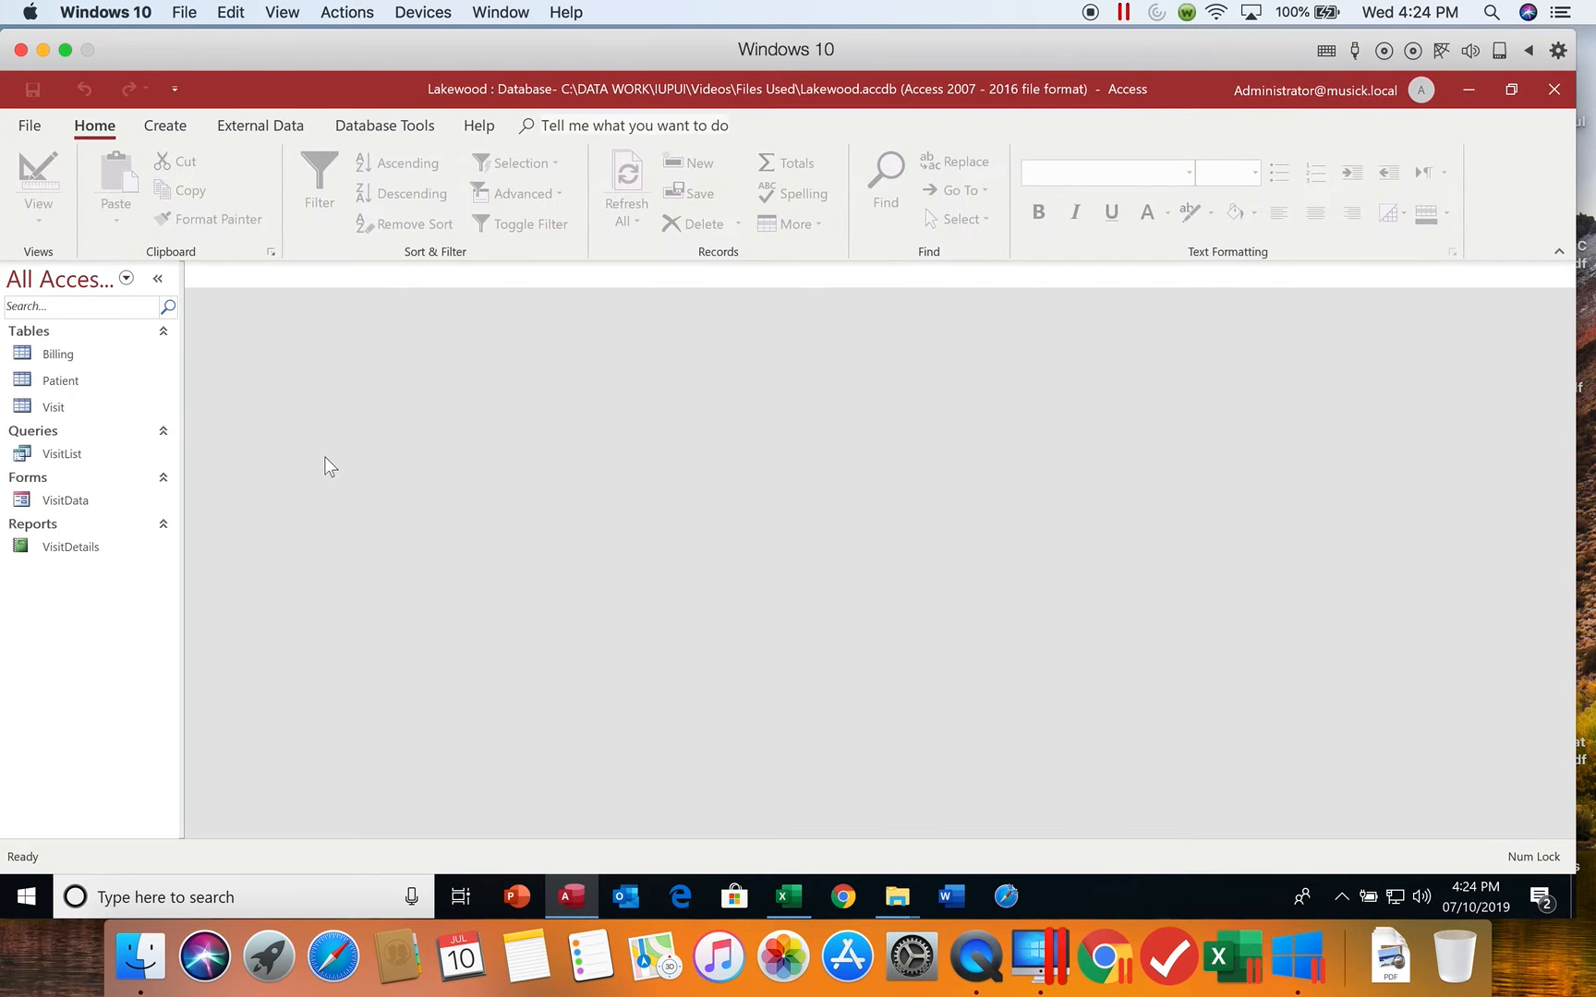